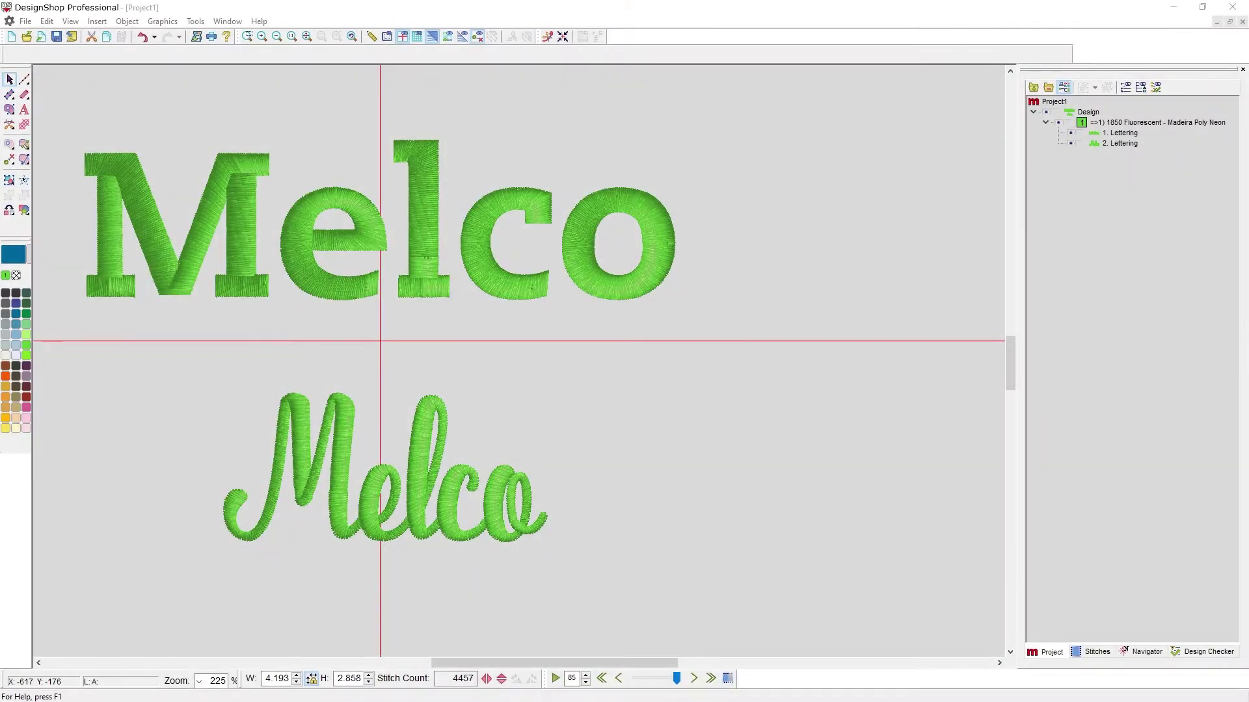
Select the top Cecil Block 'Melco' lettering on the canvas.
{"action": "left_click", "coordinate": [428, 212]}
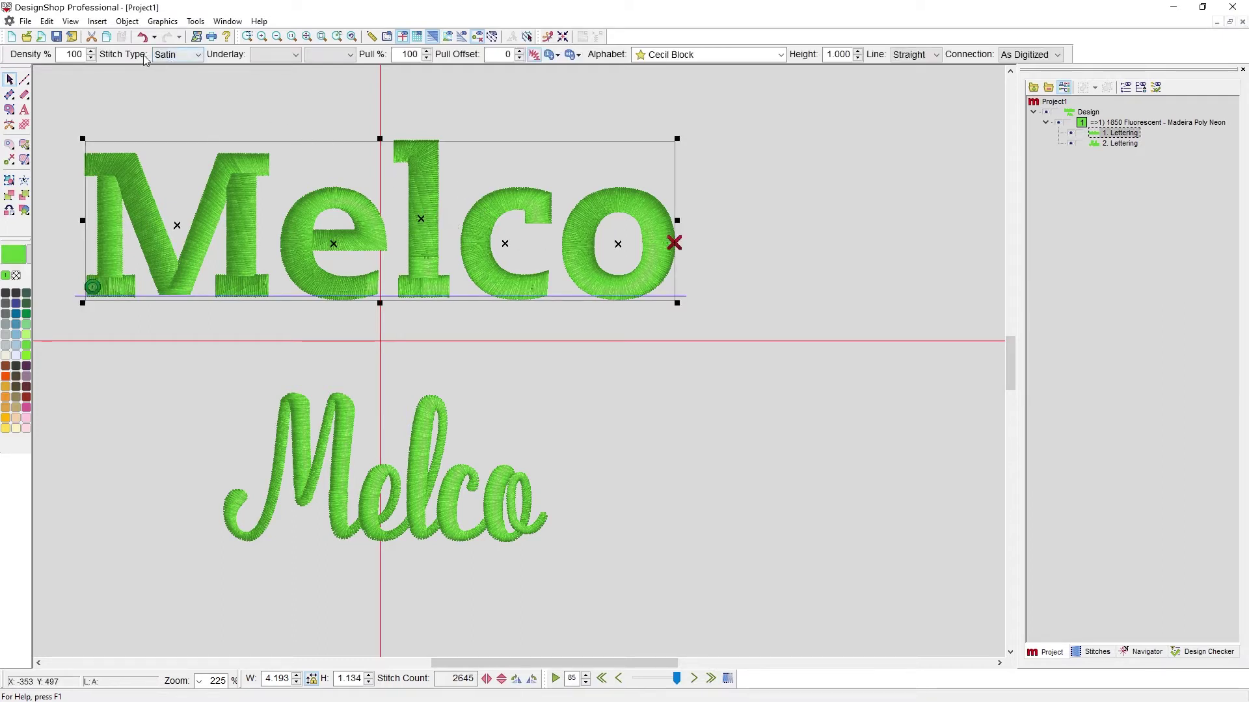
Open the block lettering's Object Properties at Top Stitching, showing Satin at 100% density.
{"action": "right_click", "coordinate": [368, 174]}
{"action": "left_click", "coordinate": [372, 176]}
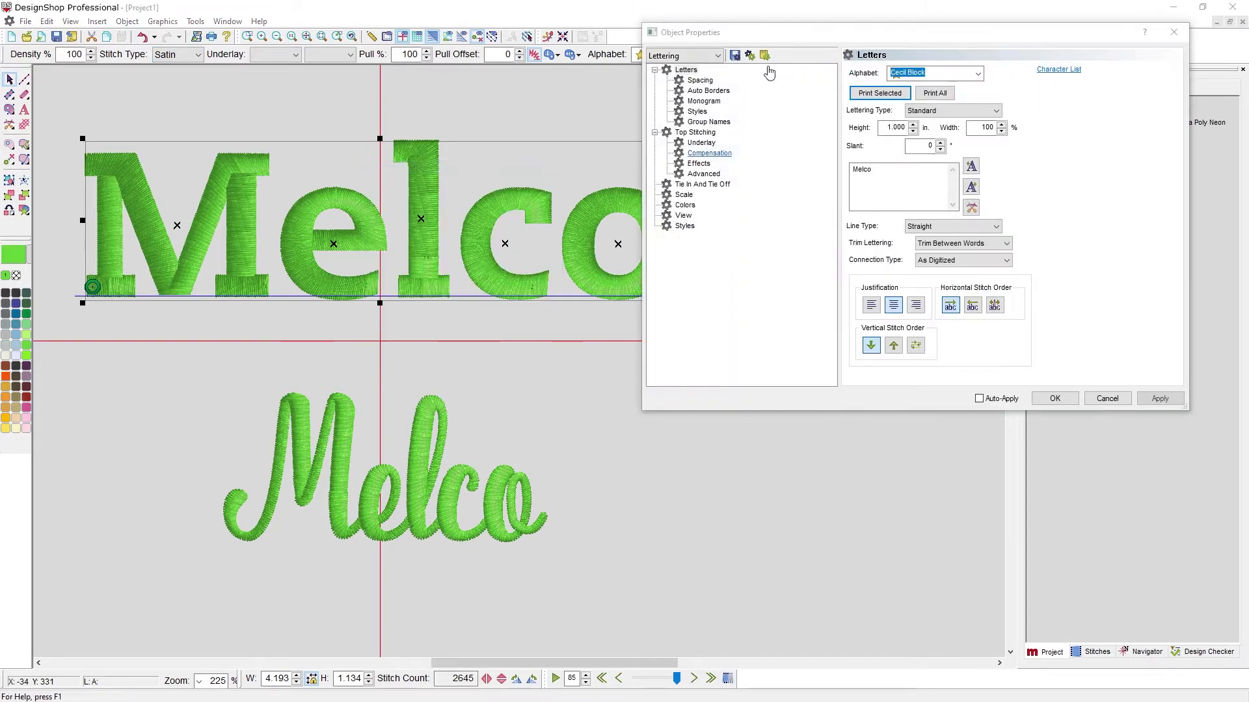
{"action": "left_click_drag", "start_coordinate": [772, 42], "coordinate": [817, 109]}
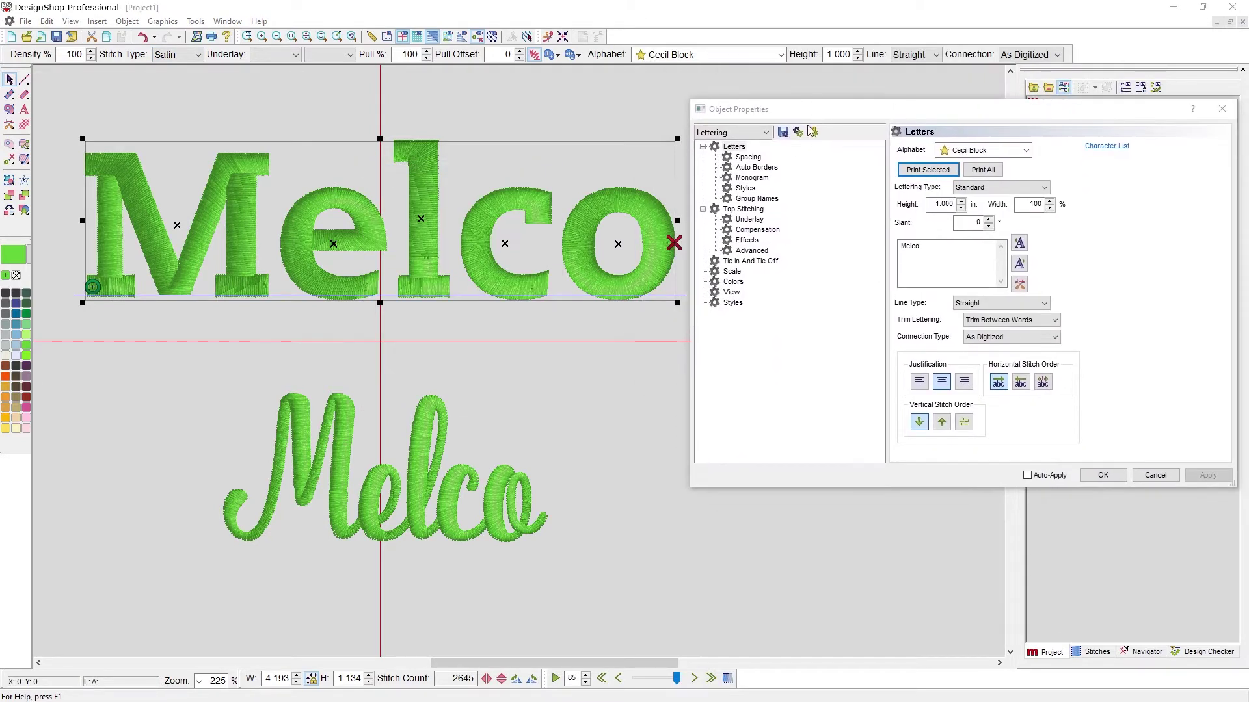
{"action": "left_click", "coordinate": [745, 209]}
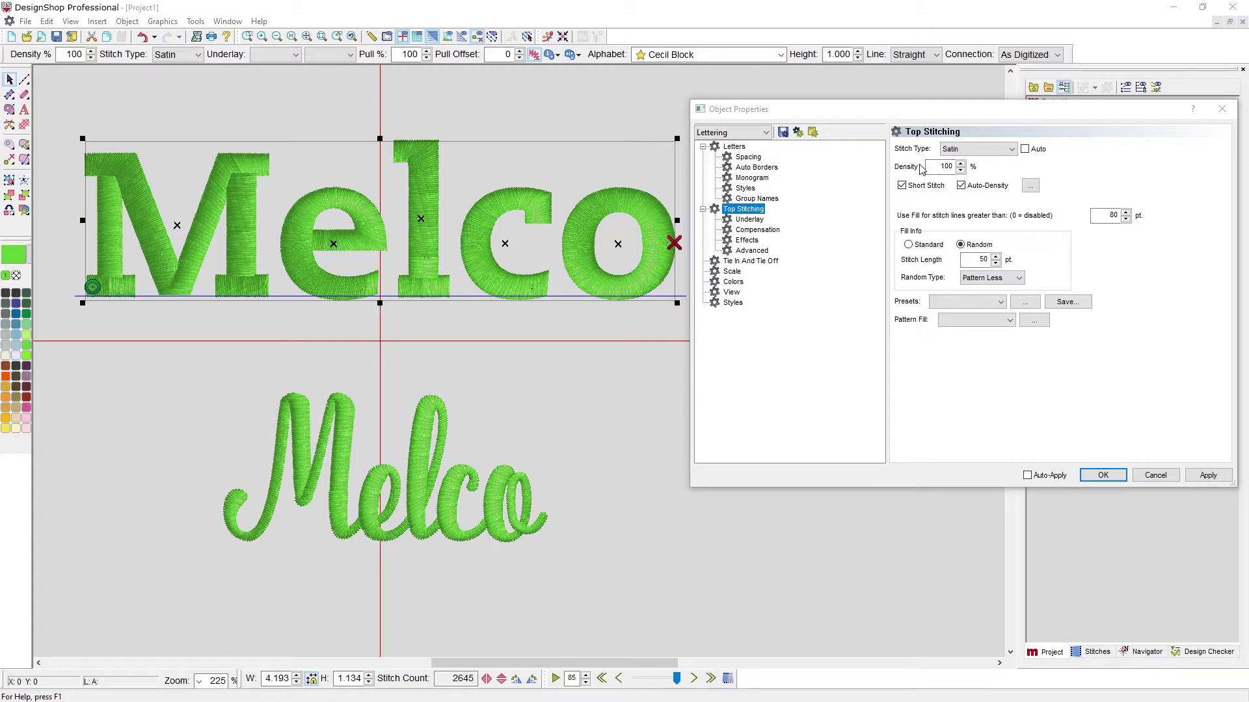
Switch the selection between the script and block Melco lettering, ending on the script one.
{"action": "left_click", "coordinate": [352, 381]}
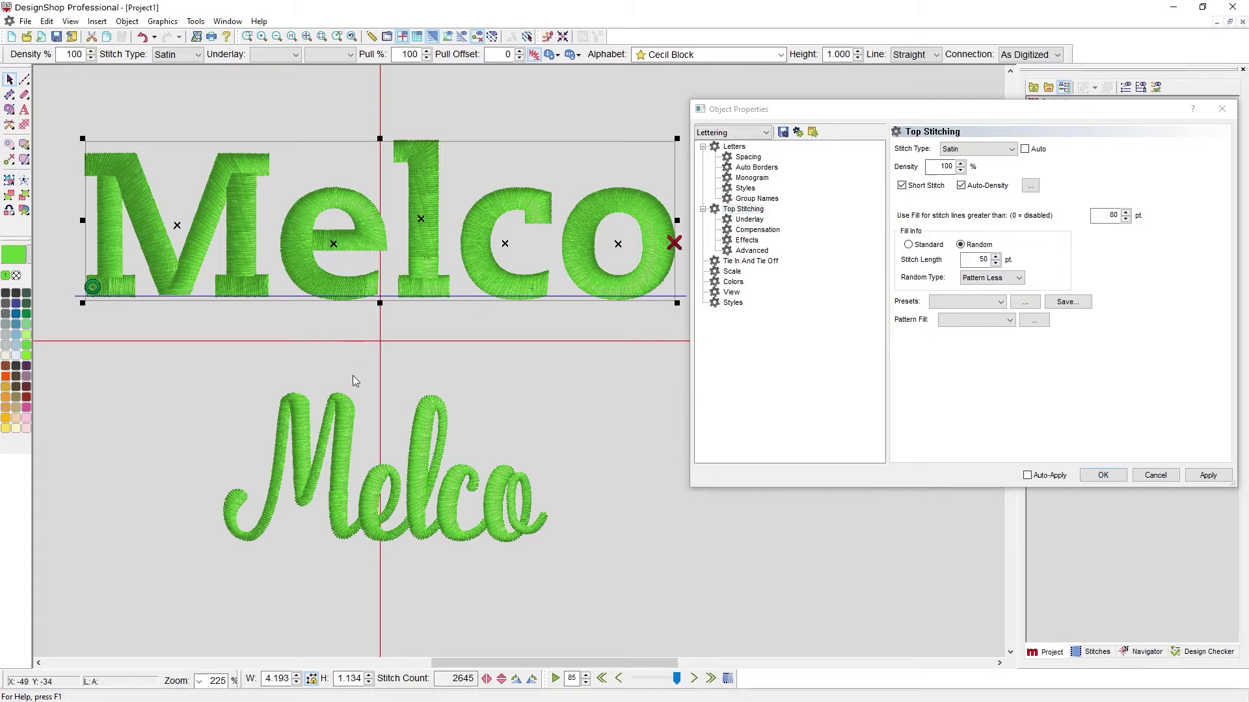
{"action": "left_click", "coordinate": [399, 428]}
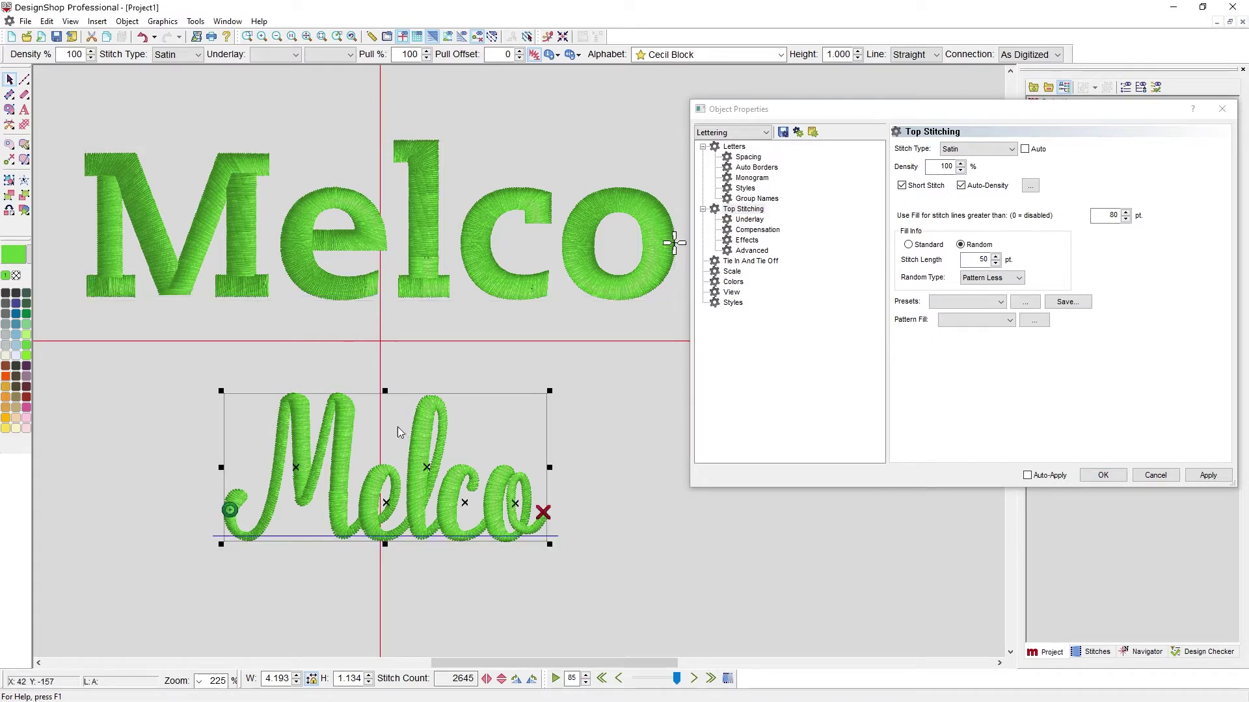
{"action": "left_click", "coordinate": [317, 277]}
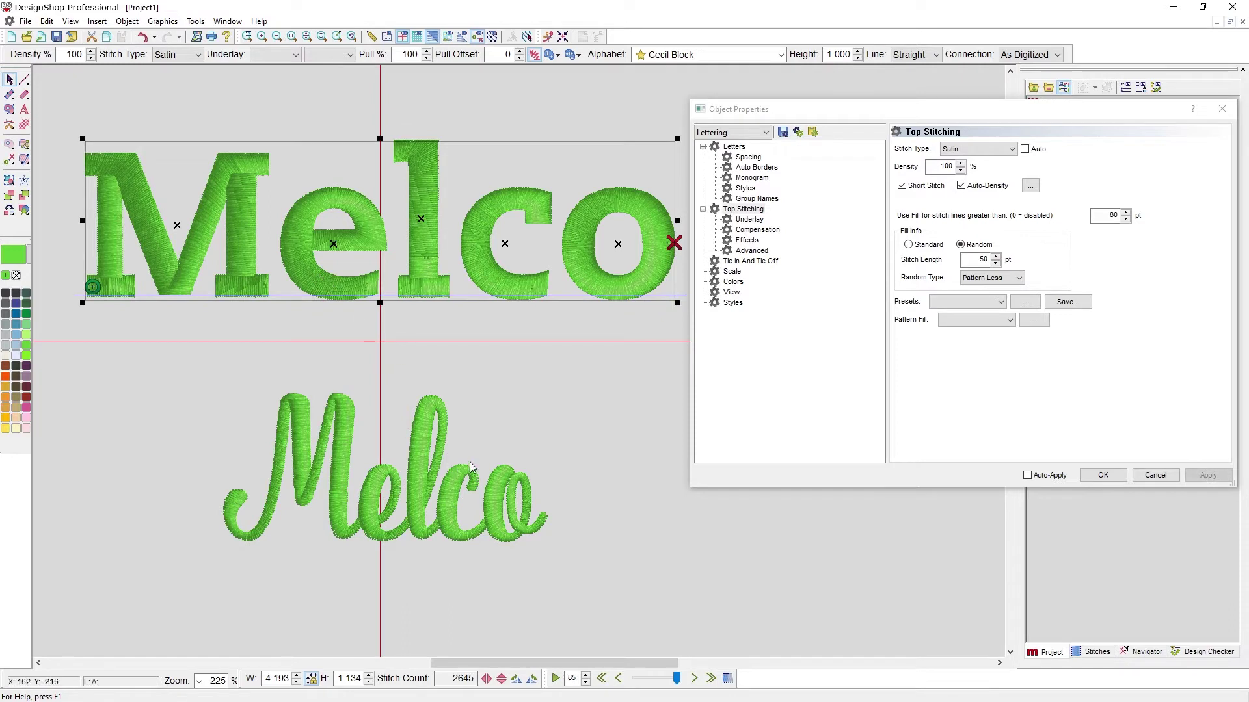
{"action": "left_click", "coordinate": [455, 478]}
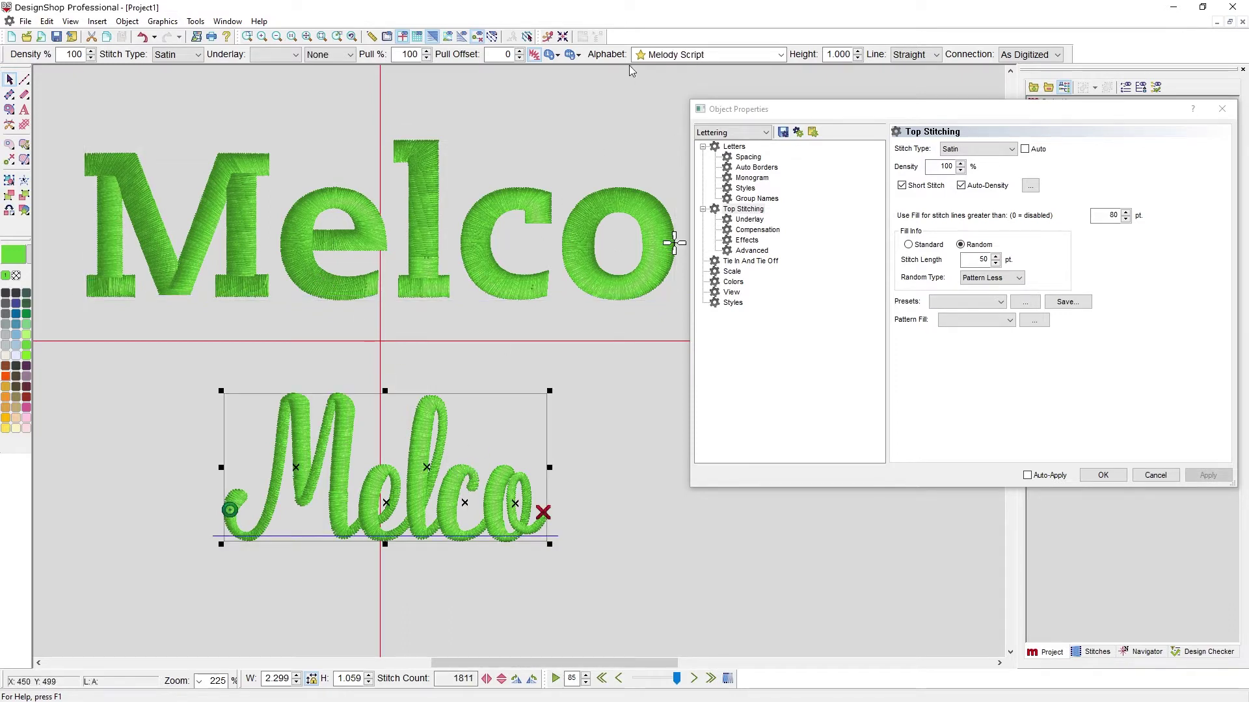
{"action": "left_click", "coordinate": [601, 213]}
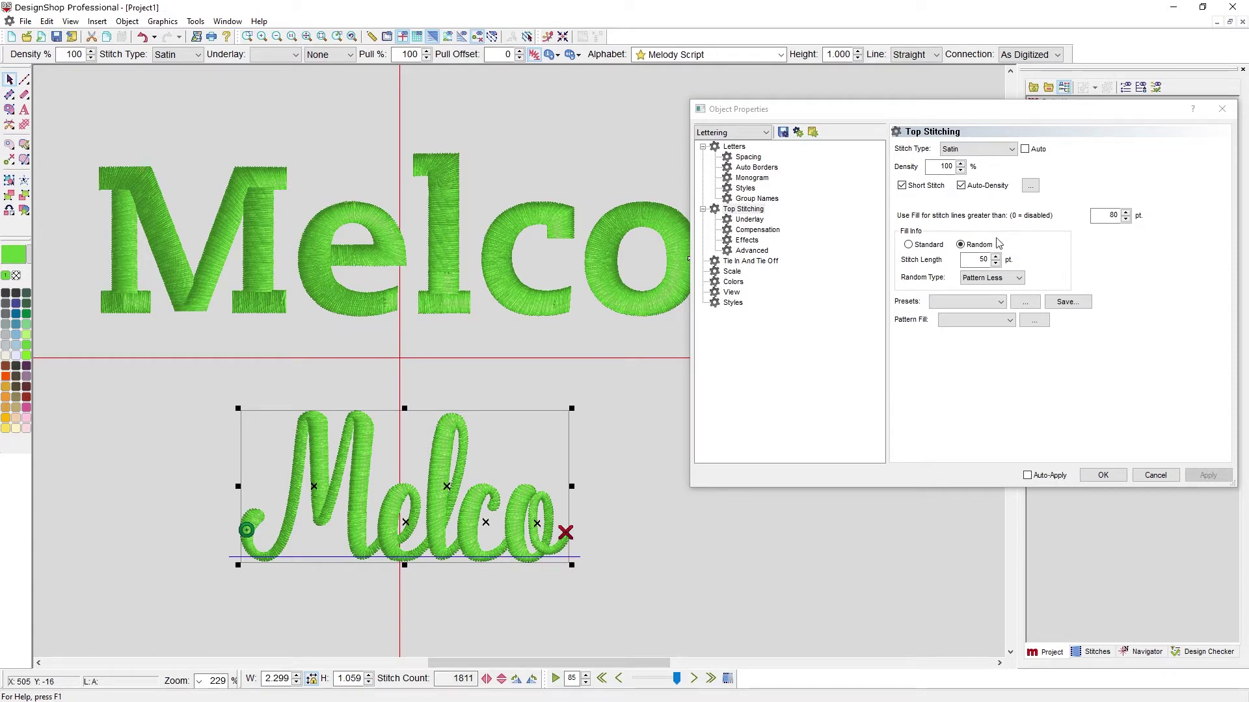
{"action": "key", "text": "Tab"}
Set the script Melco lettering height to 2.500 and drag it lower on the design.
{"action": "double_click", "coordinate": [838, 54]}
{"action": "type", "text": "2"}
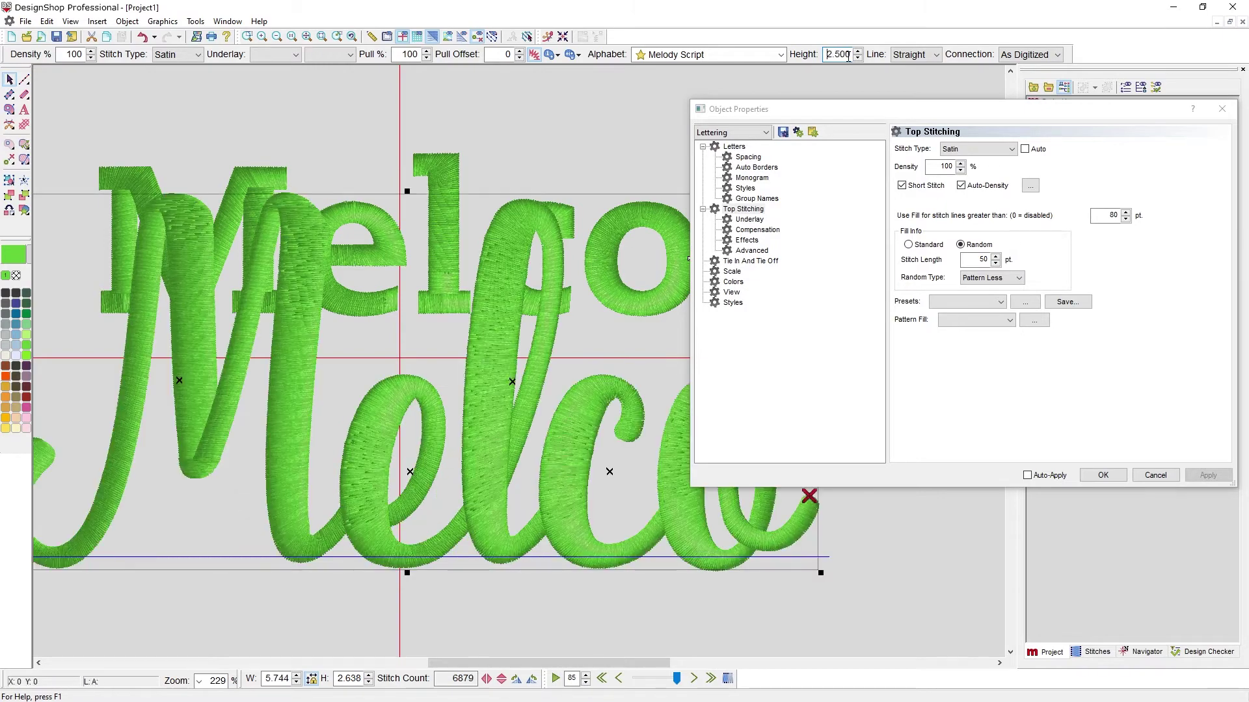
{"action": "left_click_drag", "start_coordinate": [590, 317], "coordinate": [588, 501]}
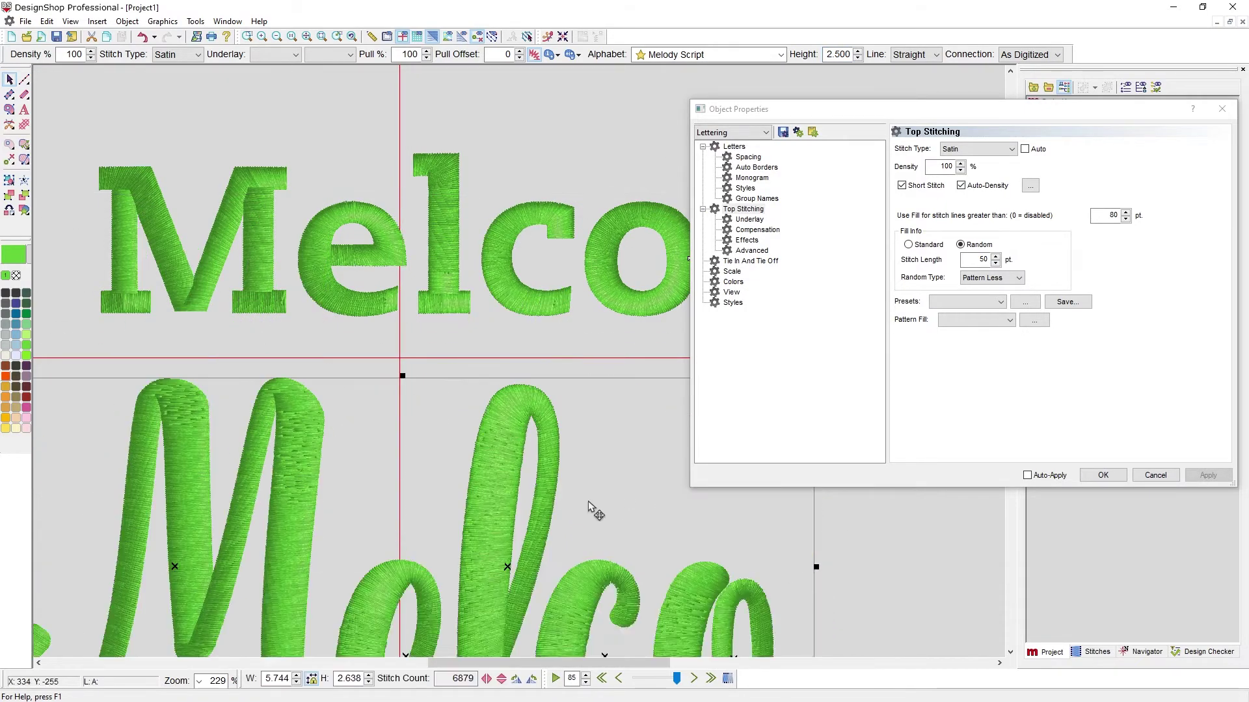
{"action": "scroll", "coordinate": [587, 455], "scroll_direction": "down", "scroll_amount": 2}
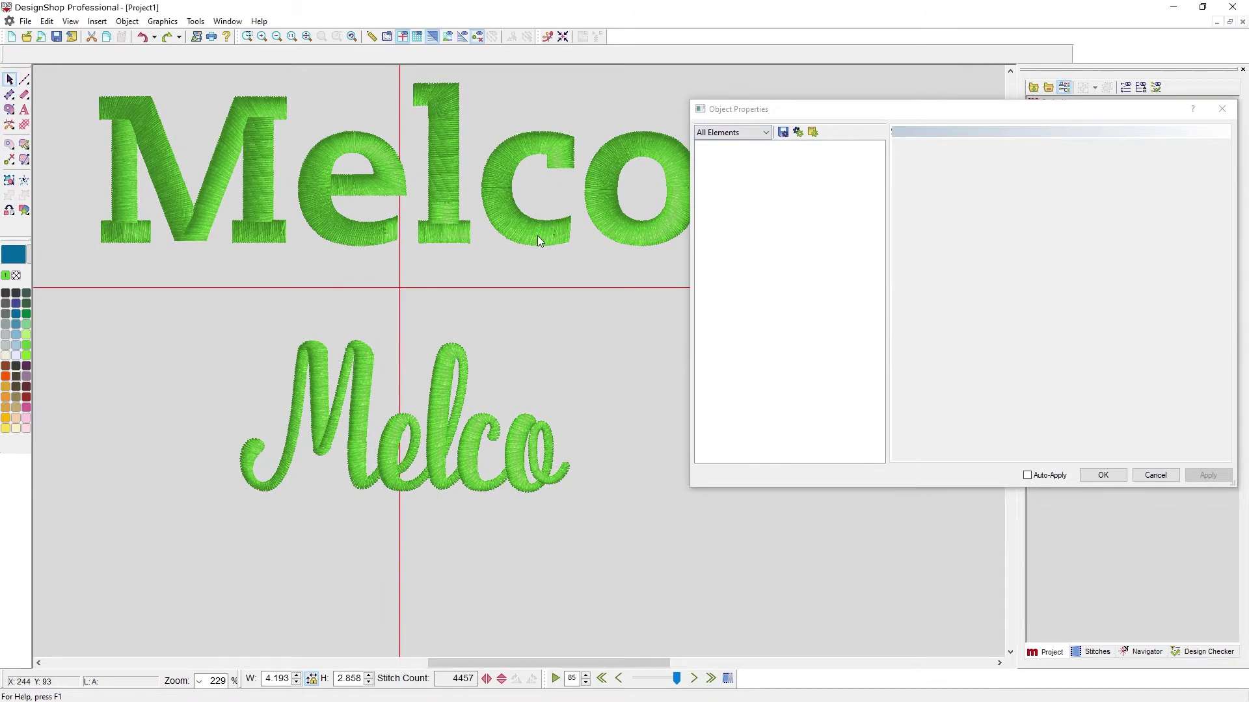
Change the block Melco lettering's stitch type from Satin to Fill and close Object Properties.
{"action": "left_click", "coordinate": [537, 235]}
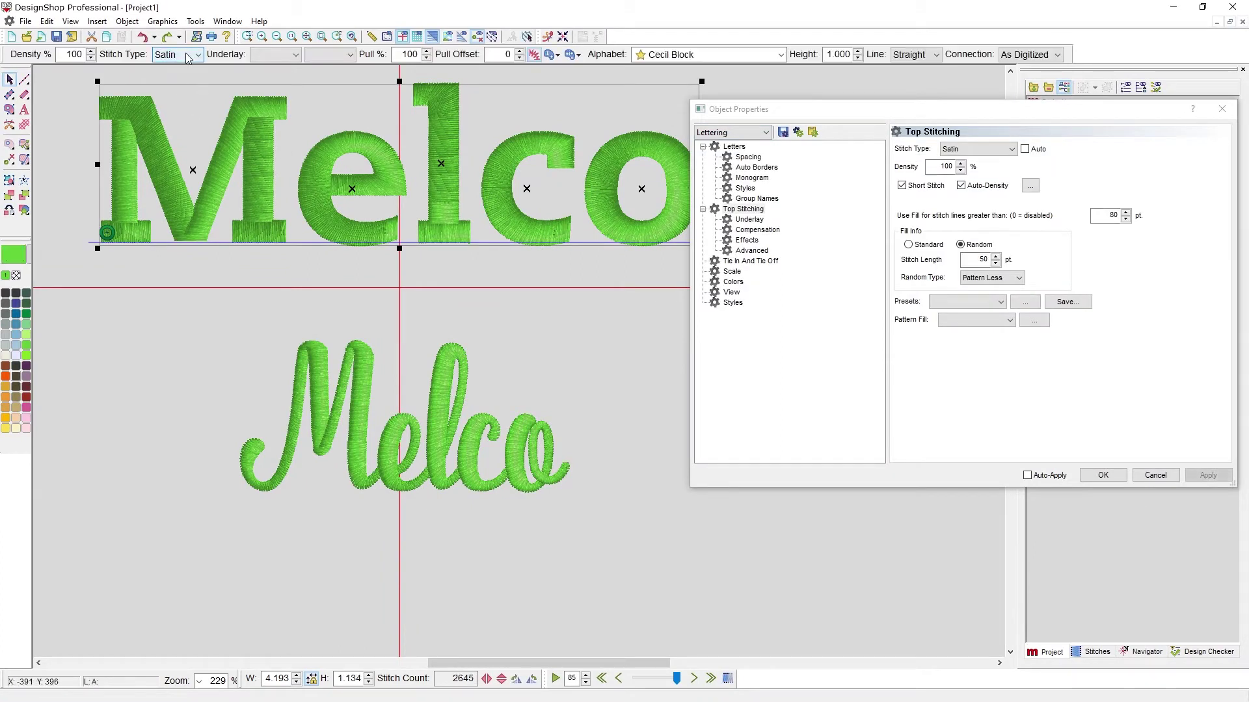
{"action": "left_click", "coordinate": [188, 58]}
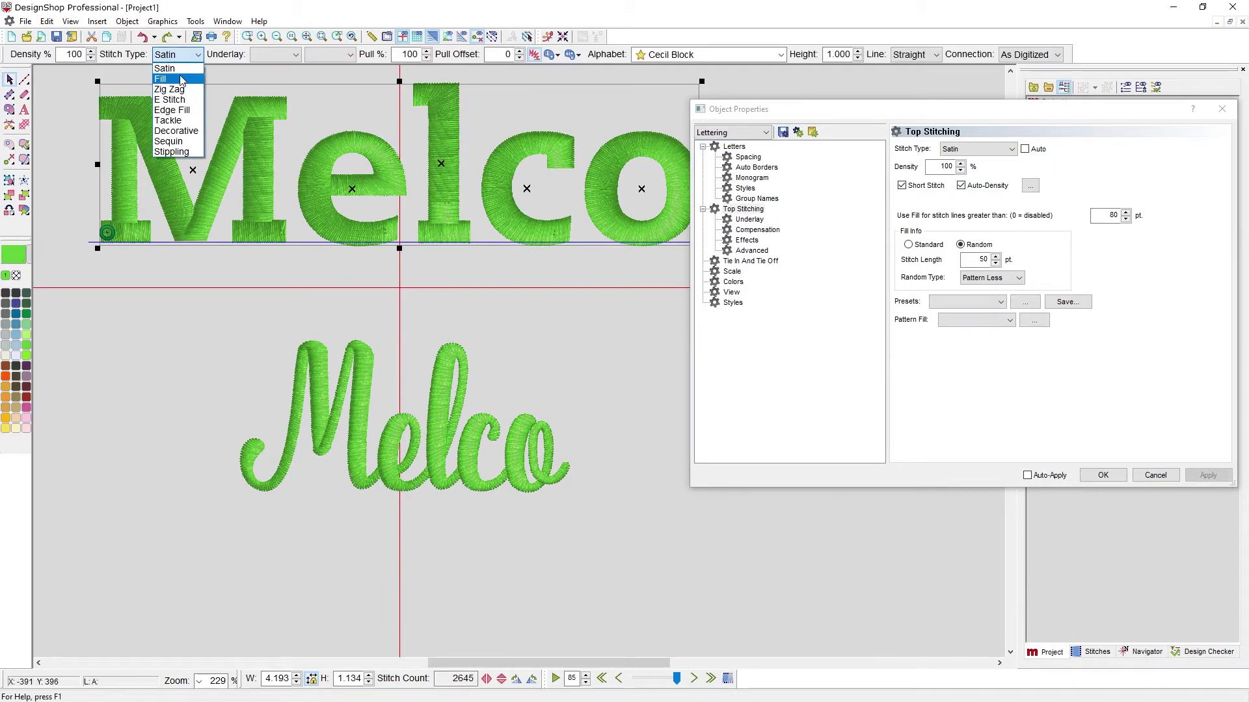
{"action": "left_click", "coordinate": [179, 79]}
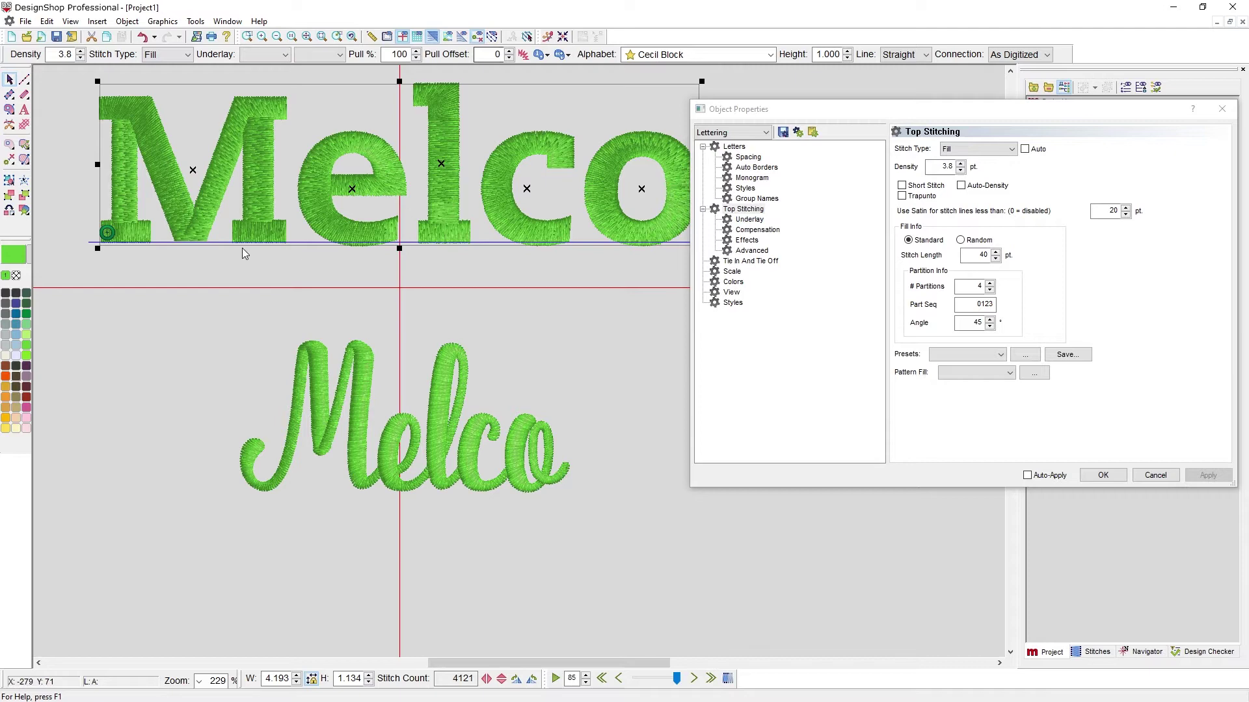
{"action": "left_click", "coordinate": [1222, 109]}
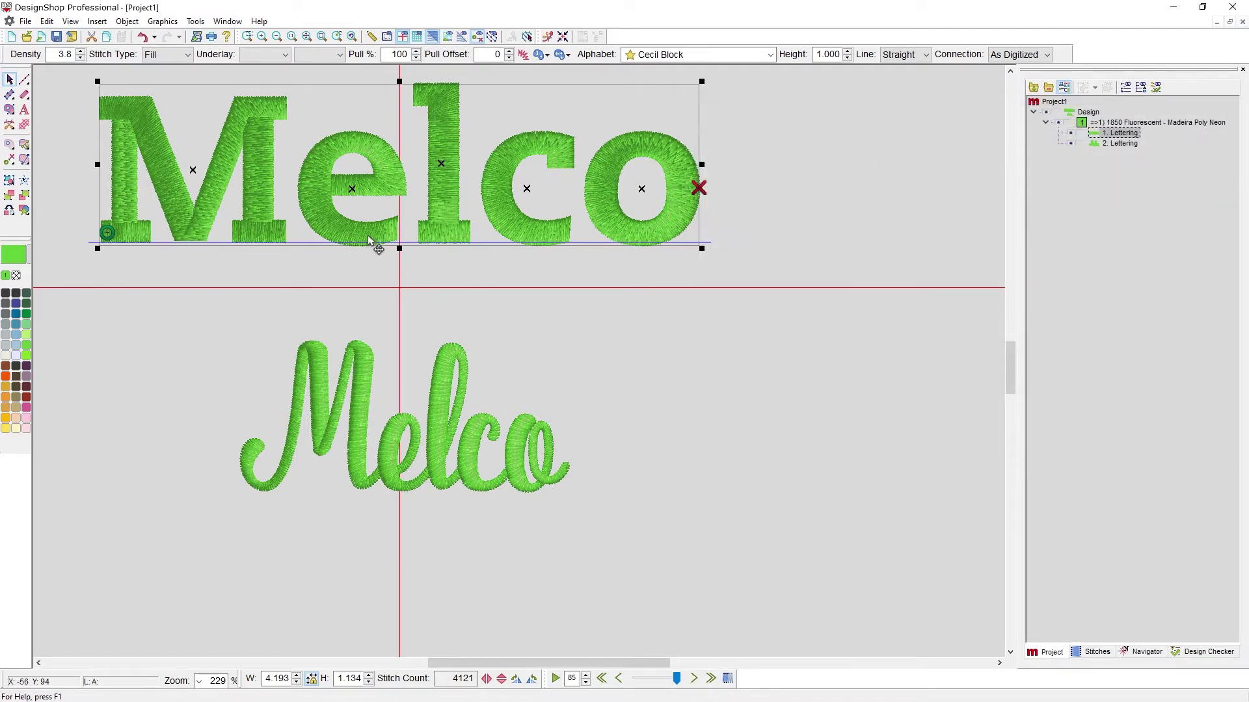
Zoom in on the block lettering and deselect it to view its Fill stitches.
{"action": "scroll", "coordinate": [374, 241], "scroll_direction": "down", "scroll_amount": 1}
{"action": "scroll", "coordinate": [371, 240], "scroll_direction": "up", "scroll_amount": 3}
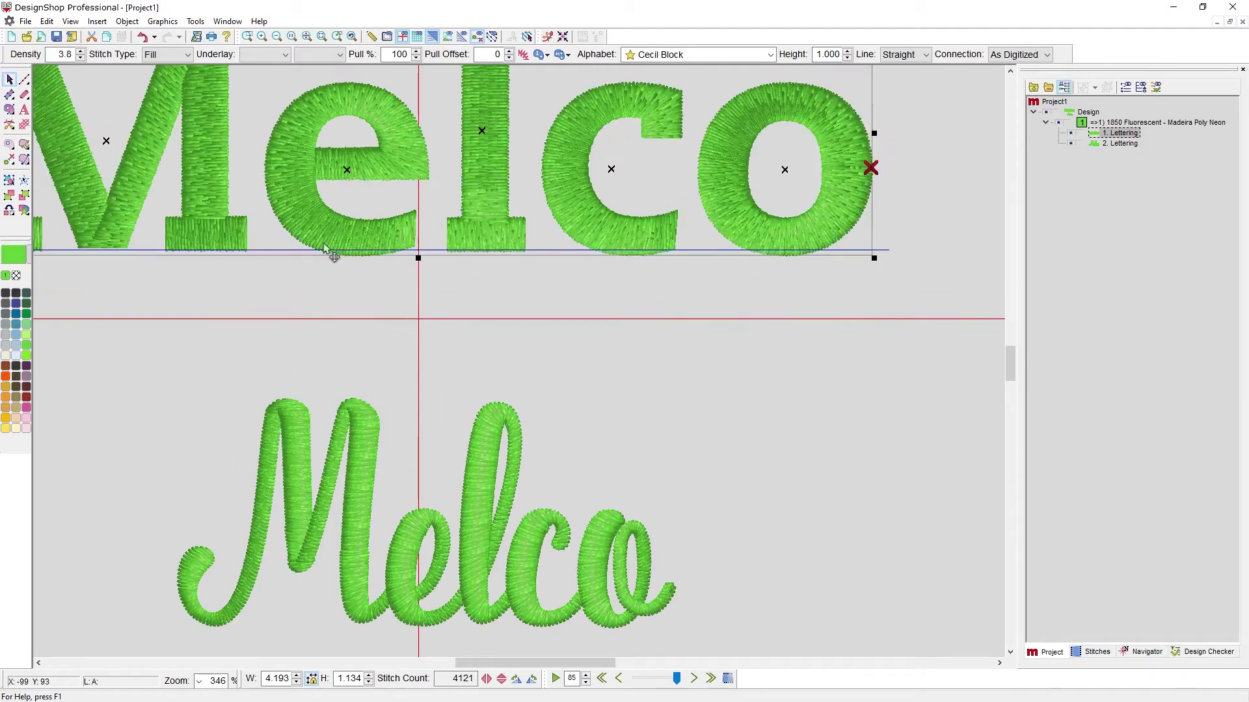
{"action": "scroll", "coordinate": [312, 254], "scroll_direction": "up", "scroll_amount": 1}
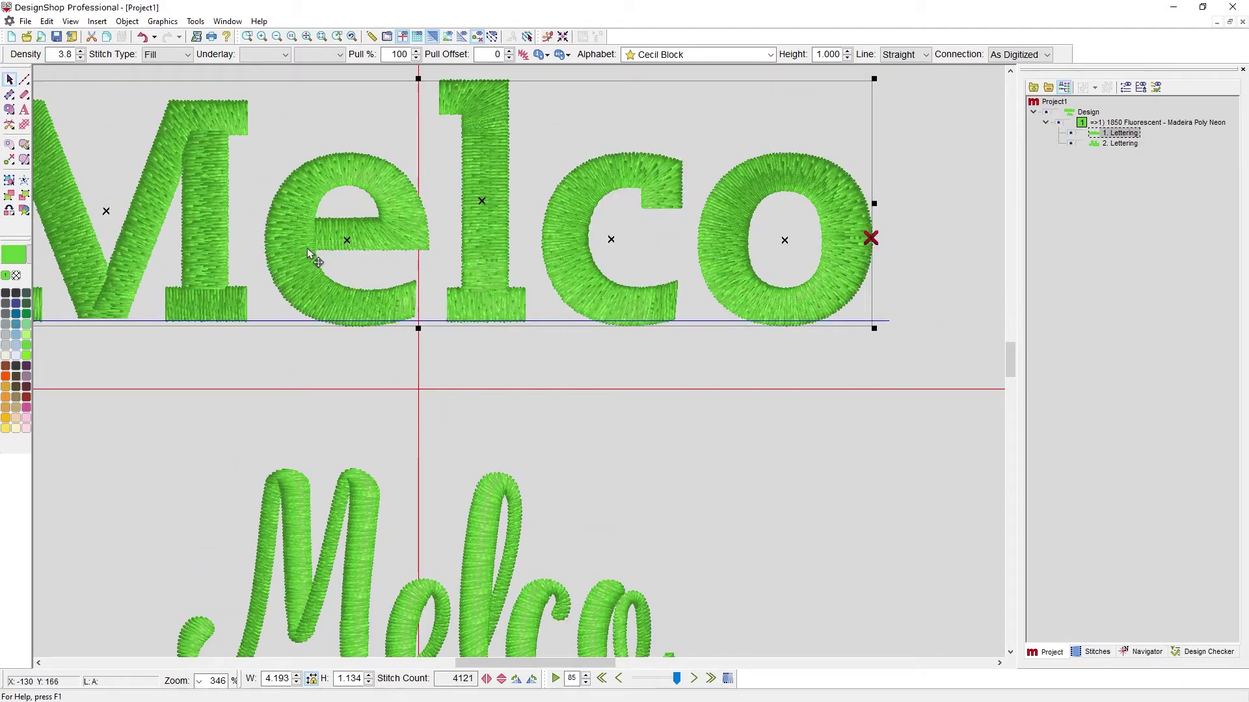
{"action": "left_click", "coordinate": [319, 37]}
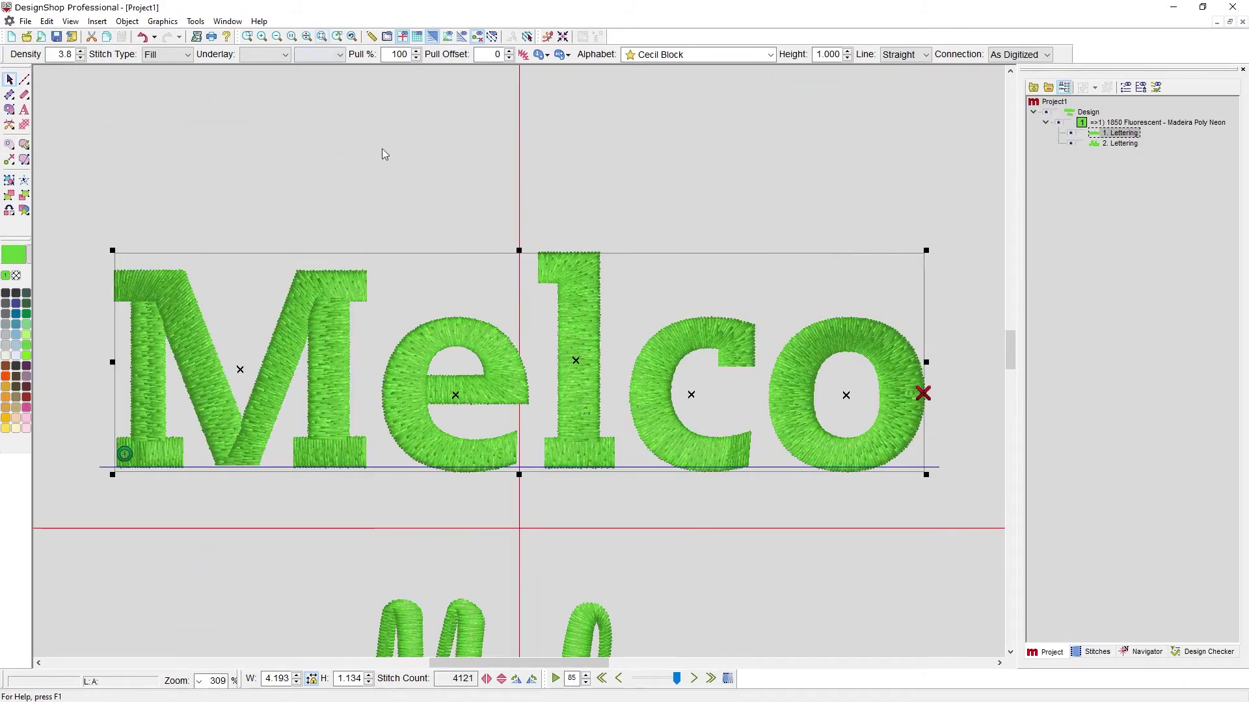
{"action": "left_click", "coordinate": [724, 548]}
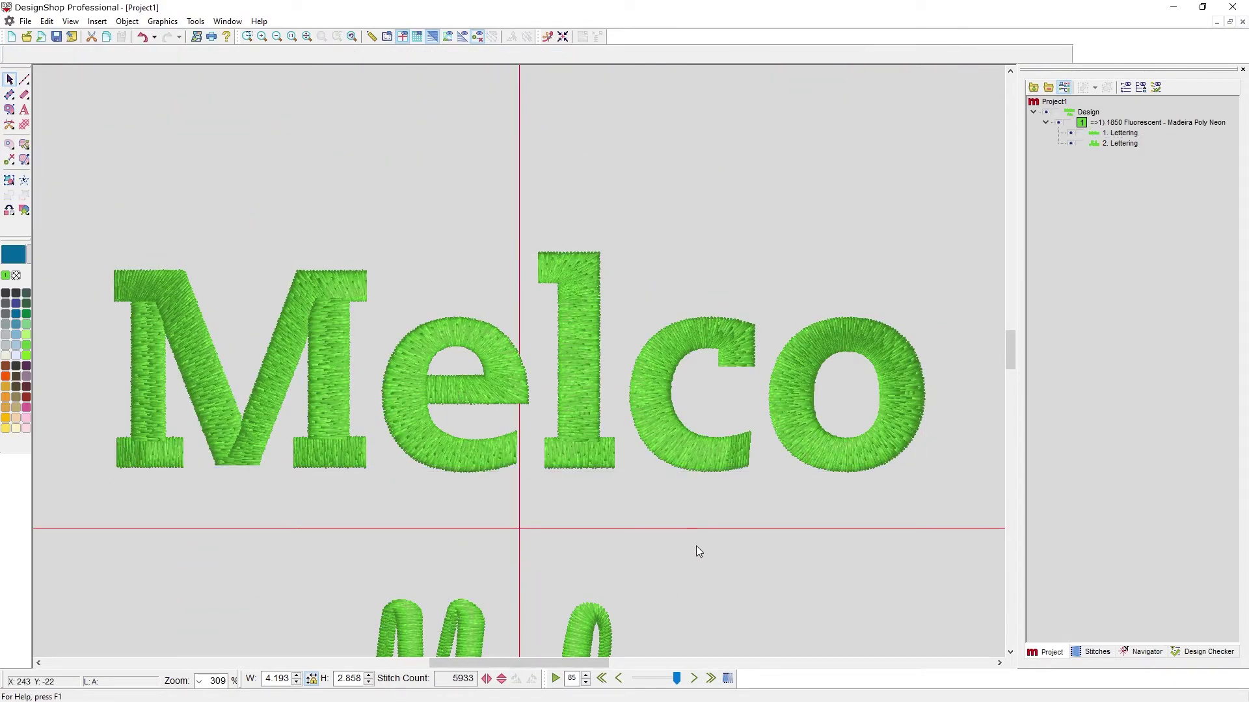
Review the block Melco's Fill settings: density 3.8, stitch length 40, 4 partitions at 45°.
{"action": "double_click", "coordinate": [370, 319]}
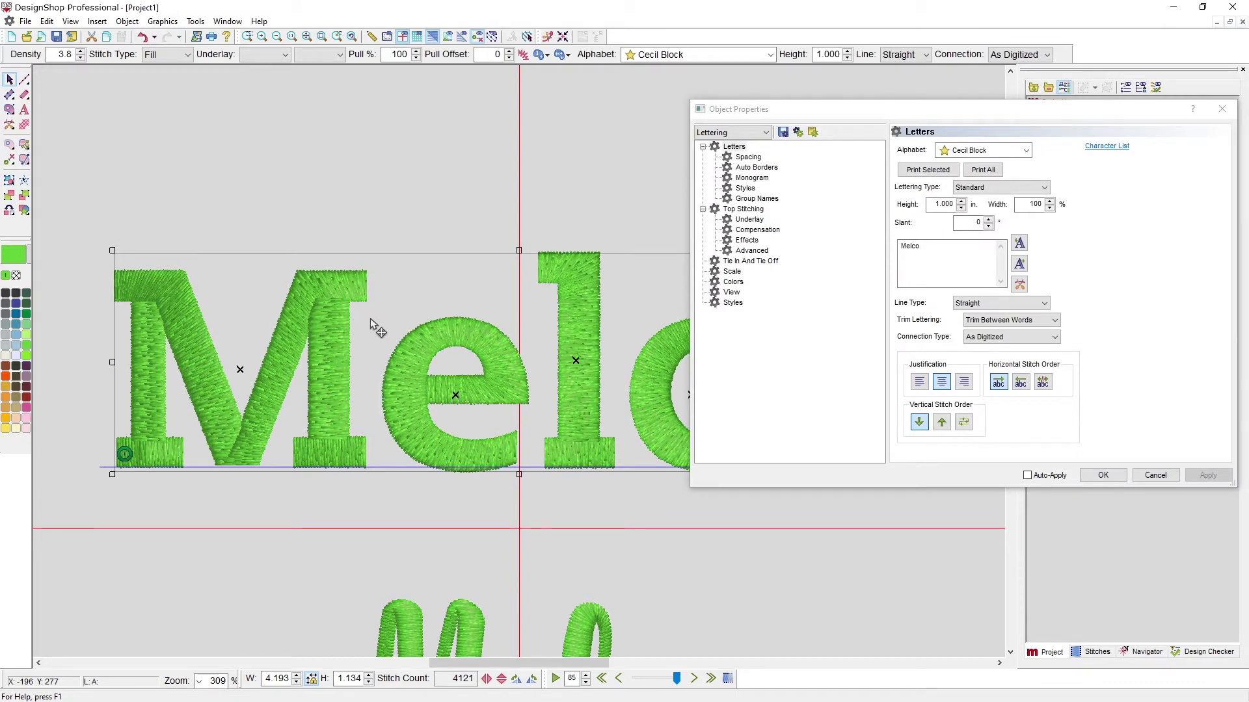
{"action": "left_click", "coordinate": [748, 209]}
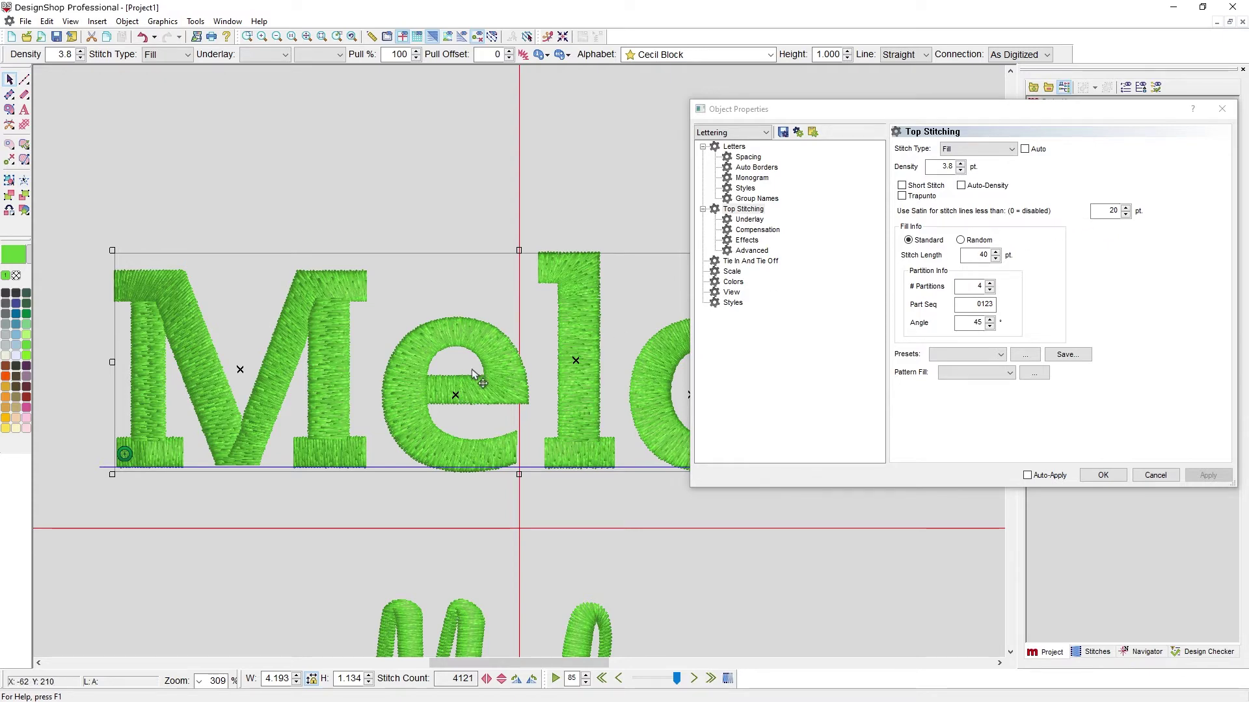
{"action": "scroll", "coordinate": [427, 505], "scroll_direction": "down", "scroll_amount": 1}
{"action": "scroll", "coordinate": [428, 505], "scroll_direction": "down", "scroll_amount": 2}
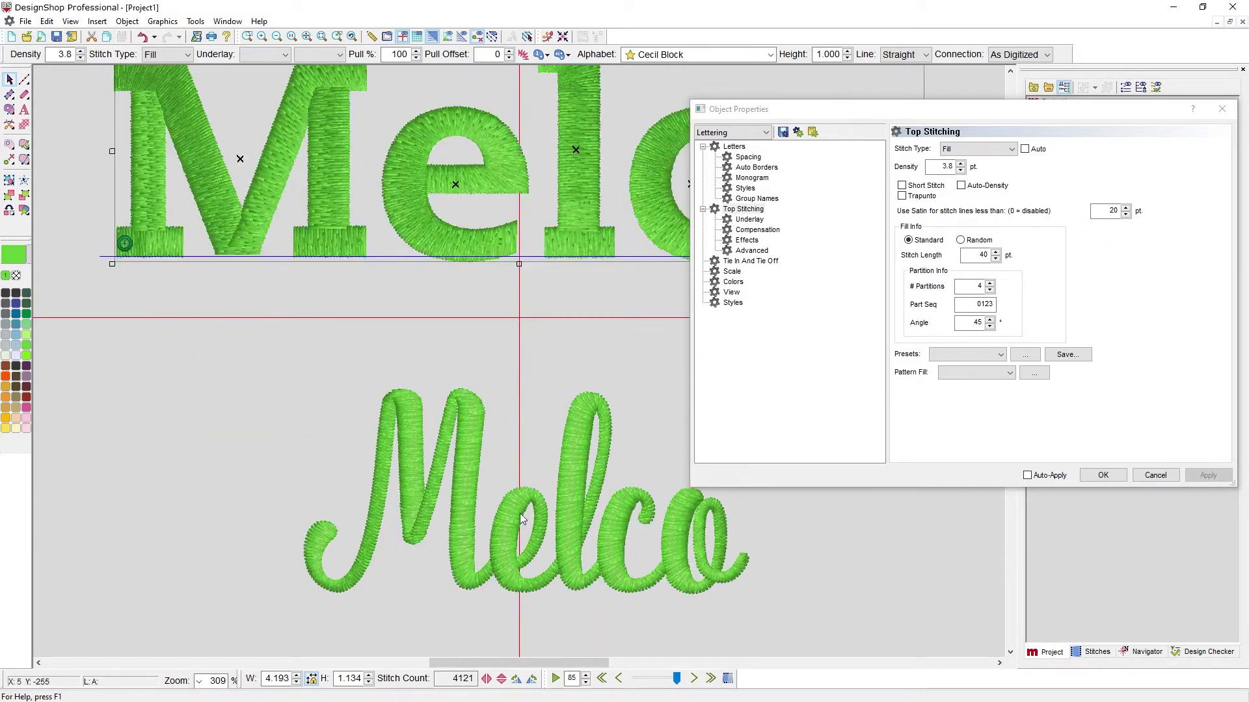
Change the script Melco lettering's stitch type to Fill and apply it.
{"action": "left_click", "coordinate": [470, 519]}
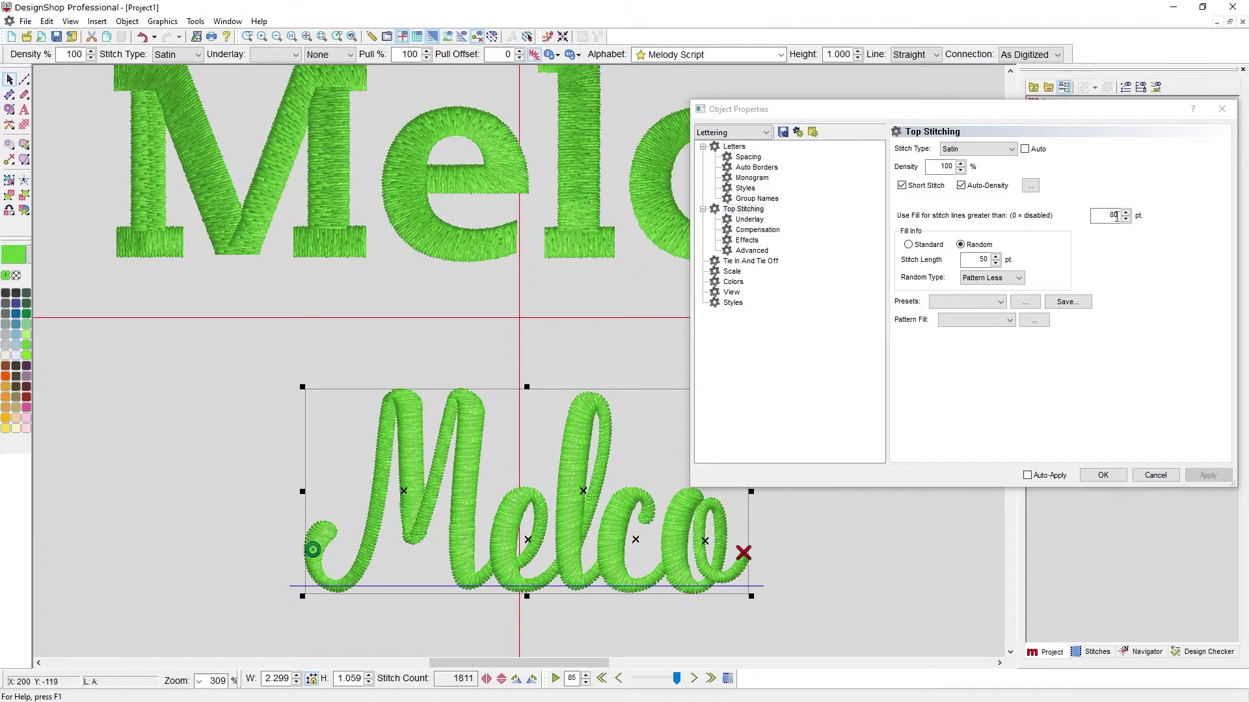
{"action": "left_click", "coordinate": [940, 150]}
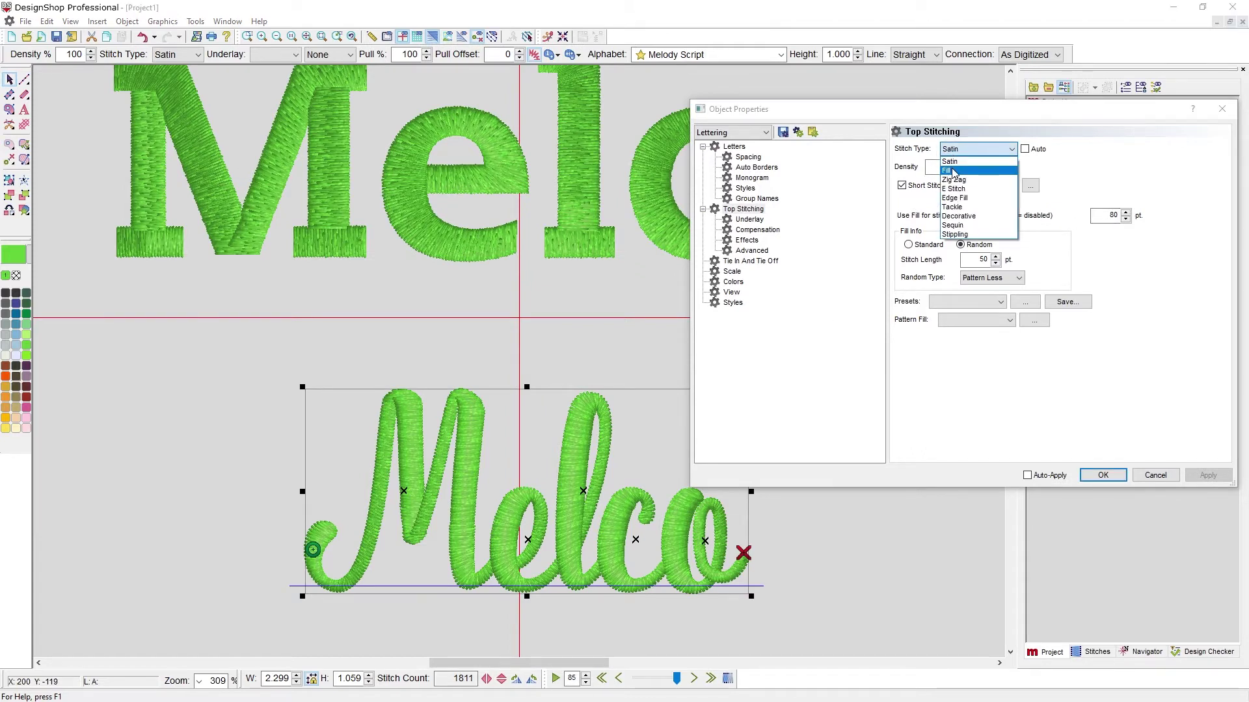
{"action": "left_click", "coordinate": [953, 167]}
{"action": "left_click", "coordinate": [1208, 476]}
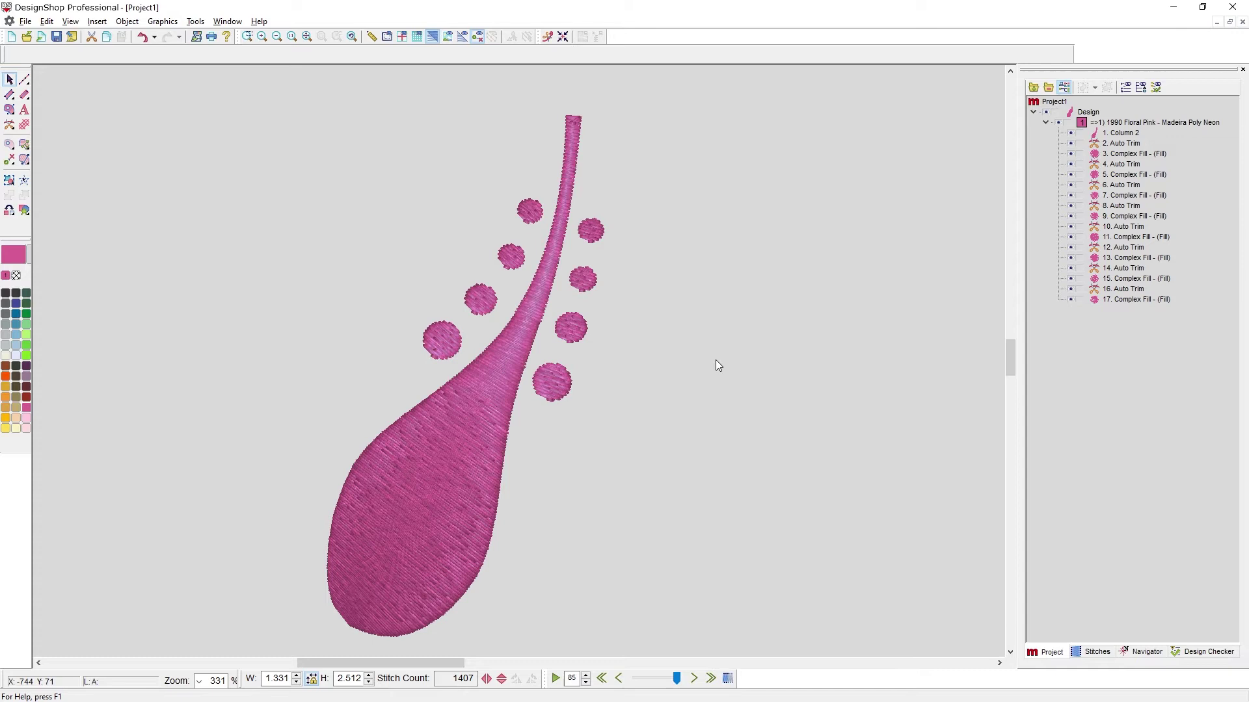
Select a small pink dot, then the large teardrop Column 2, then deselect the design.
{"action": "left_click", "coordinate": [551, 388]}
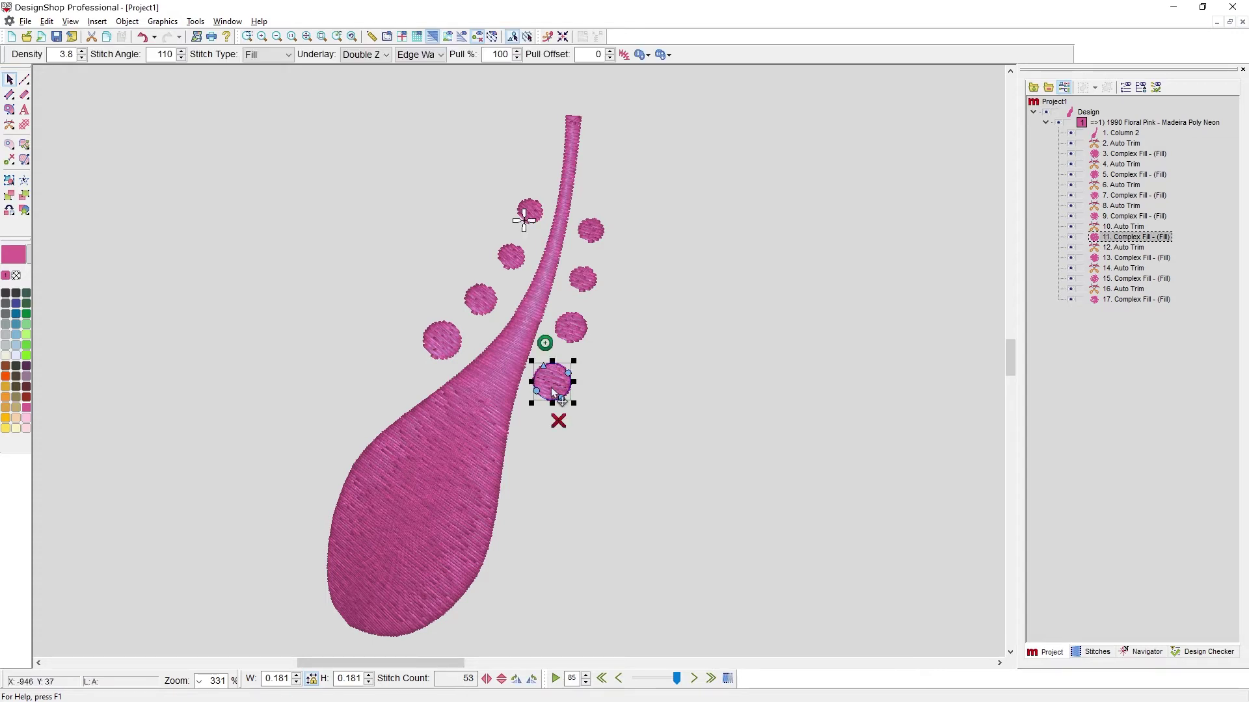
{"action": "left_click", "coordinate": [455, 455]}
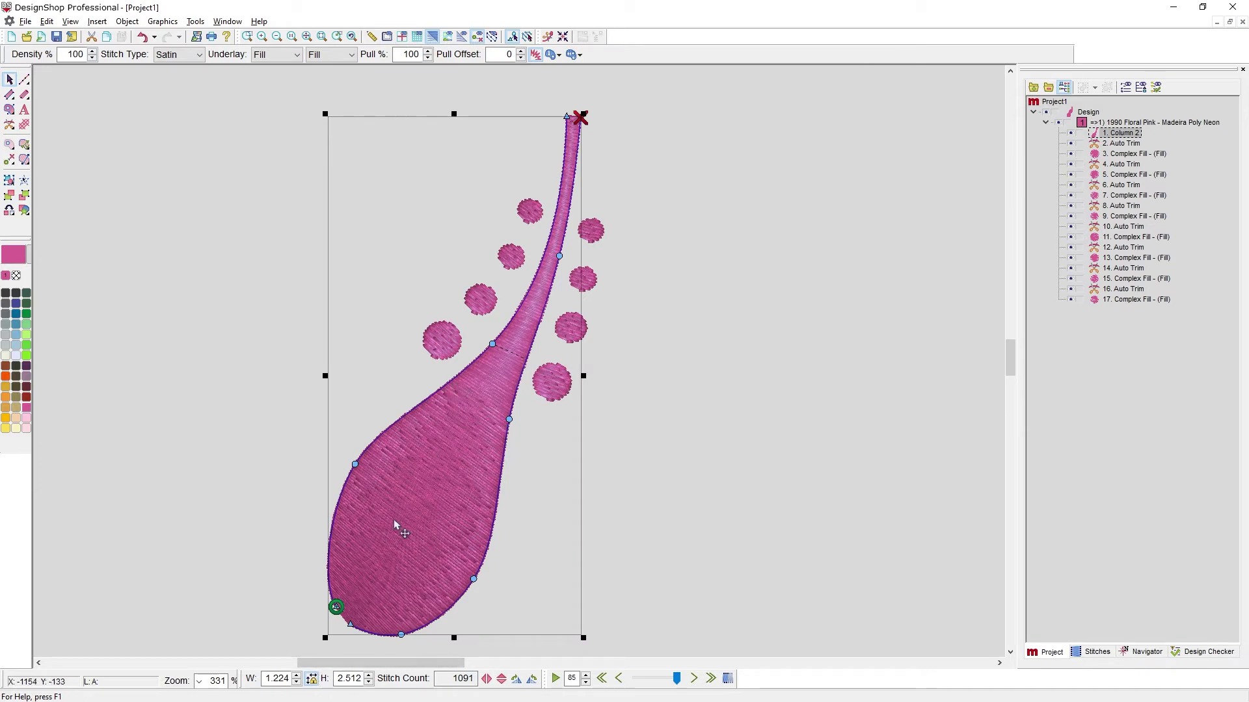
{"action": "left_click", "coordinate": [677, 388]}
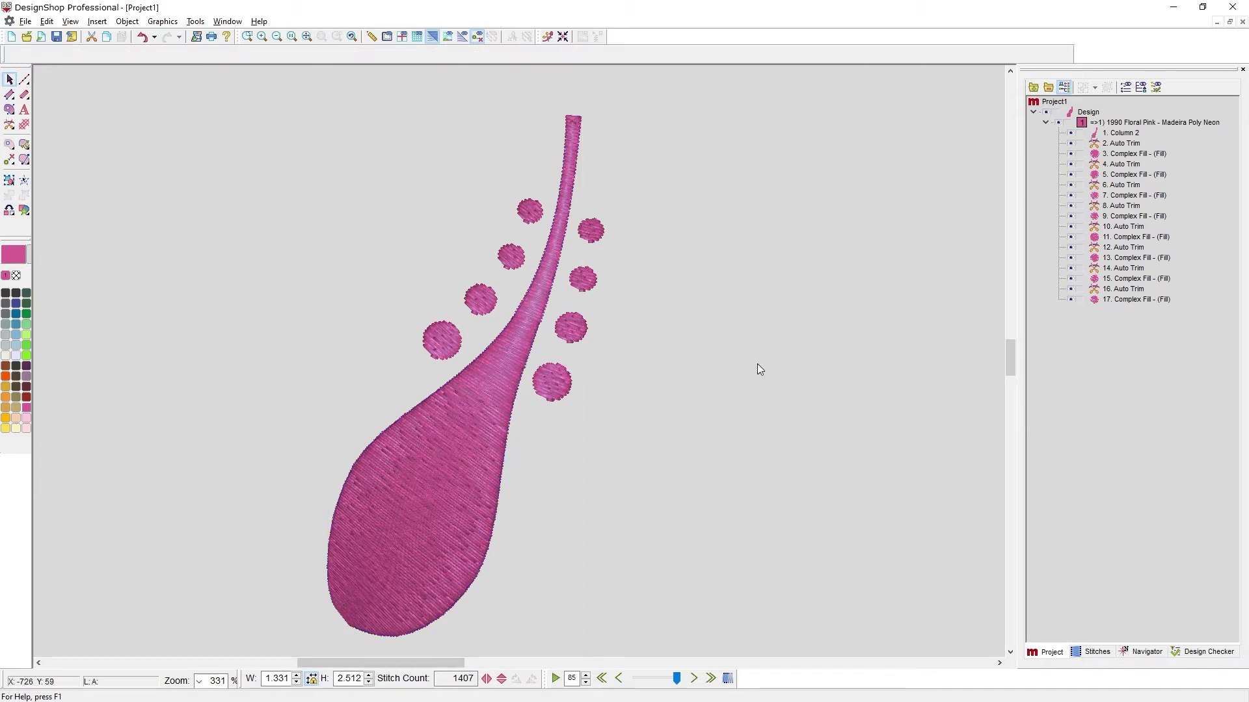
Set all 17 objects of the teardrop design to Auto stitch type and apply it.
{"action": "left_click", "coordinate": [1099, 124]}
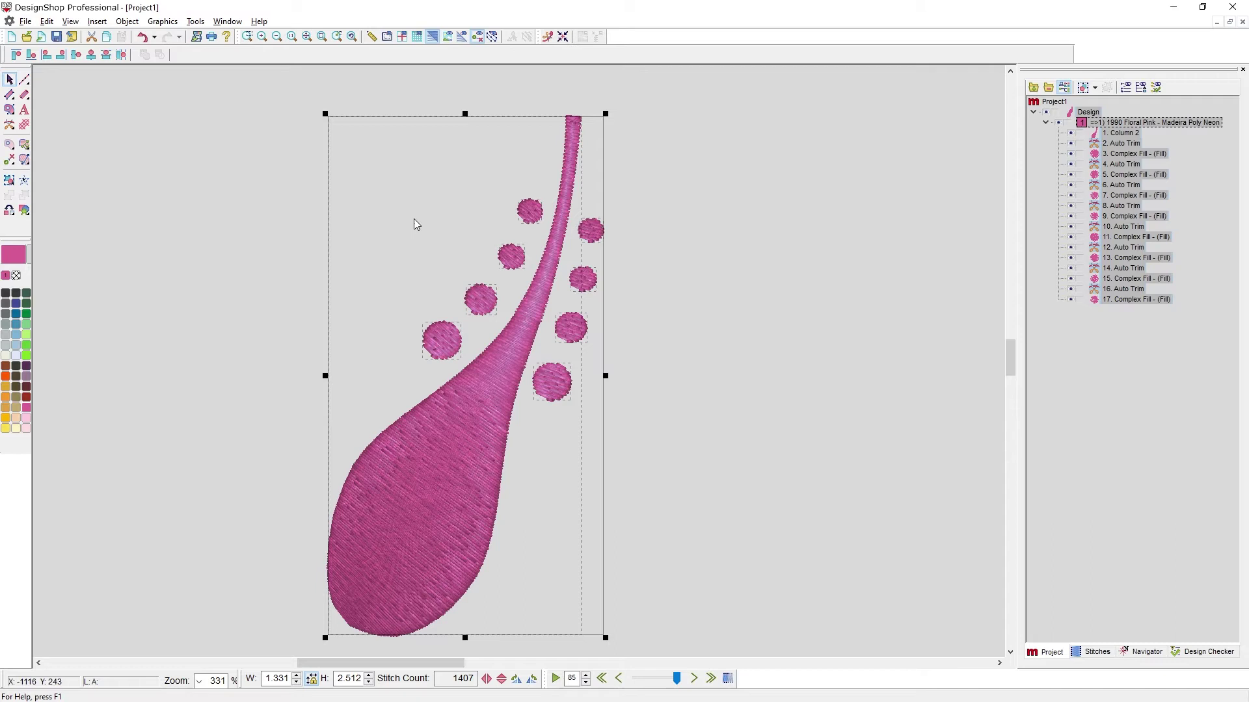
{"action": "right_click", "coordinate": [426, 203]}
{"action": "left_click", "coordinate": [440, 211]}
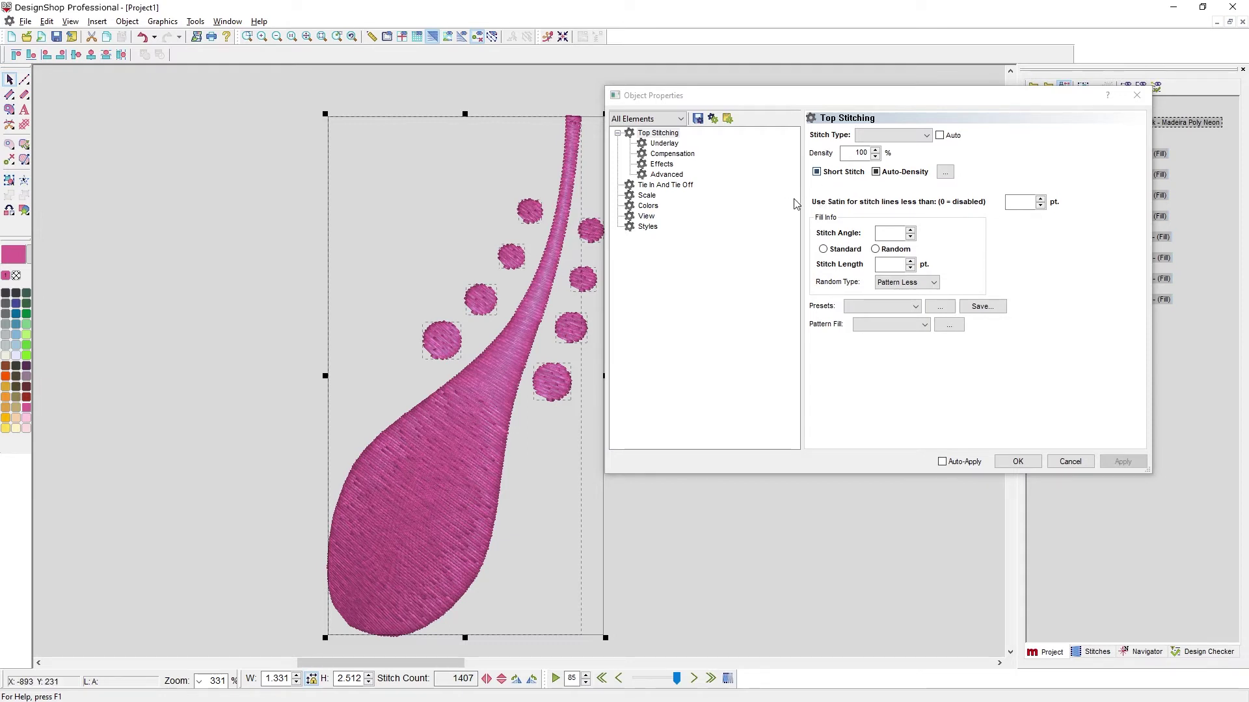
{"action": "left_click", "coordinate": [939, 135]}
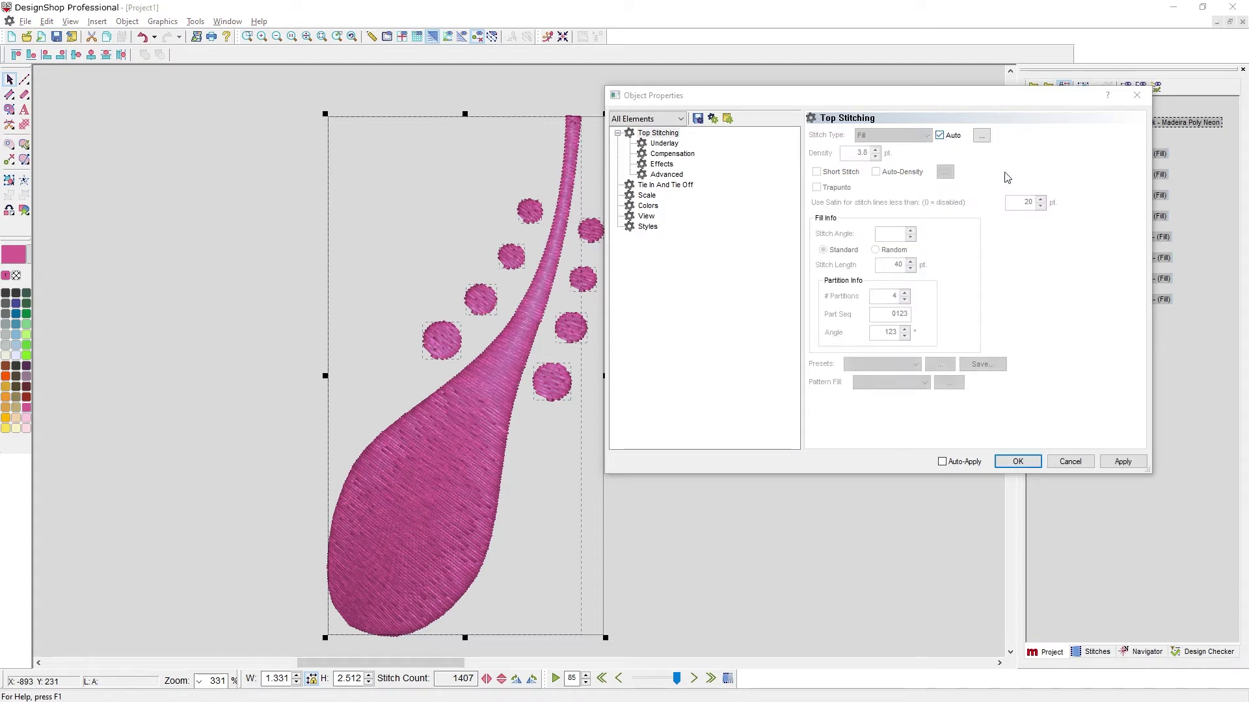
{"action": "left_click", "coordinate": [1122, 460]}
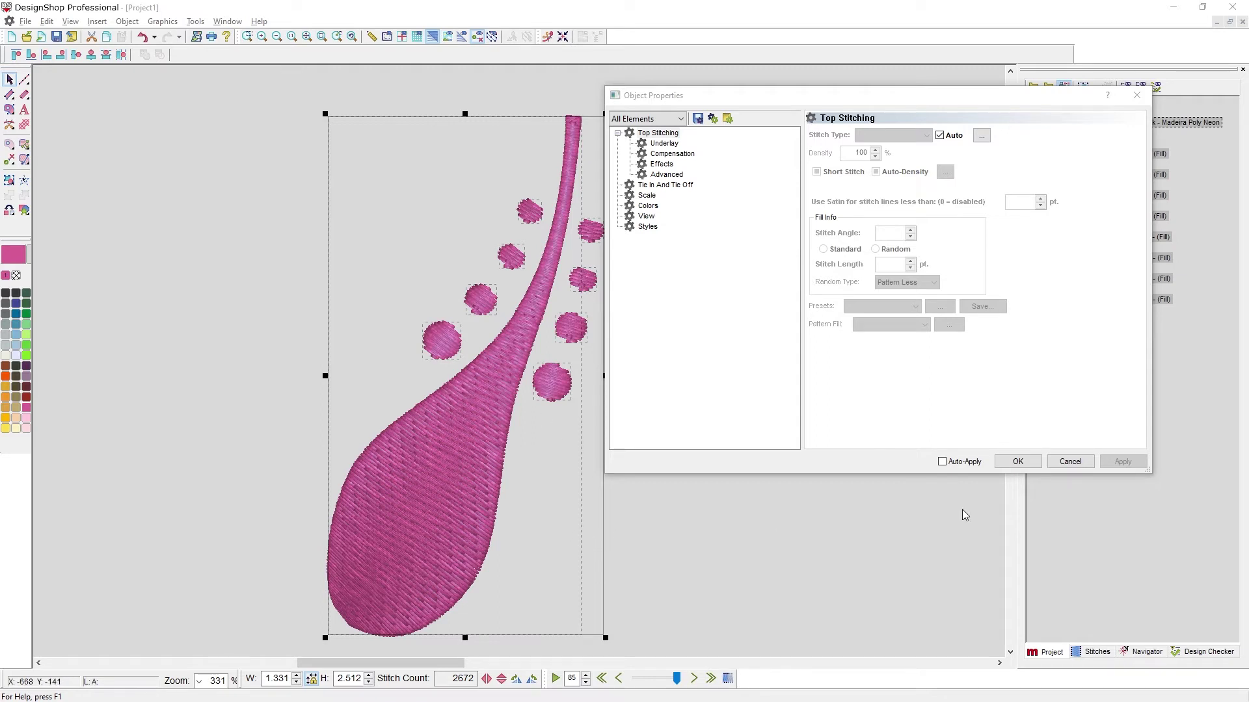
Scale the teardrop design up to 2.732 × 5.173 and deselect it.
{"action": "left_click", "coordinate": [1012, 464]}
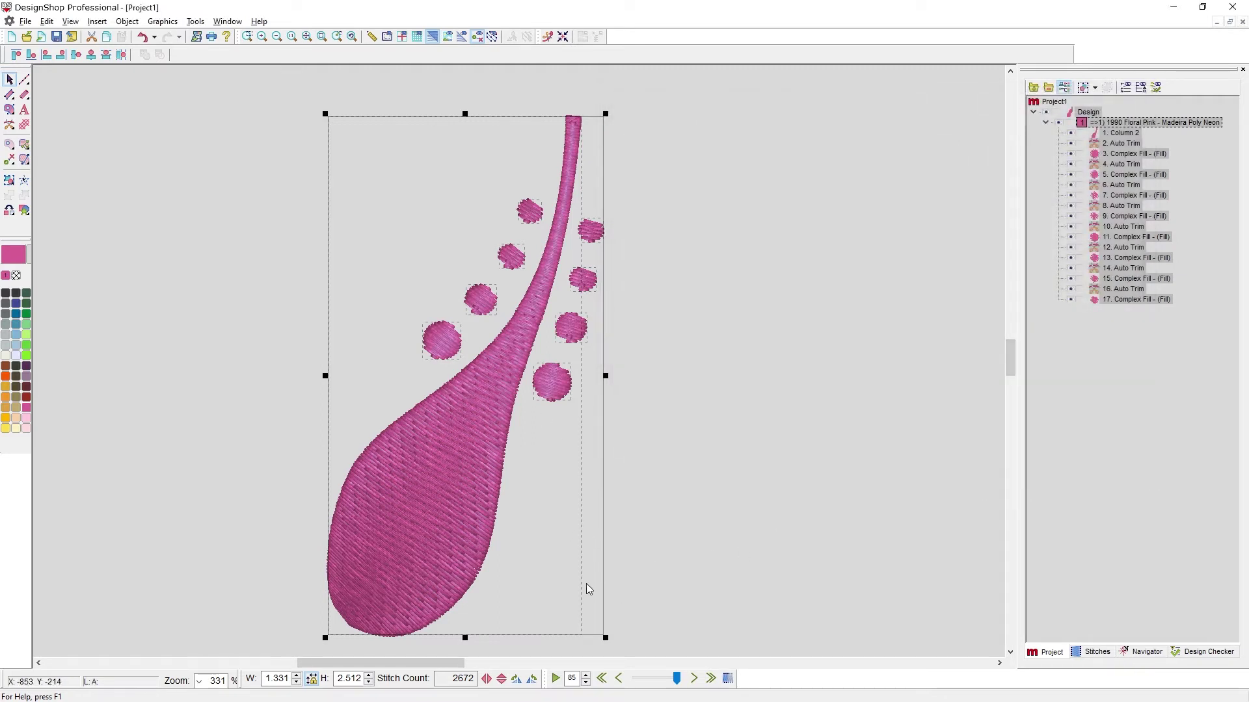
{"action": "scroll", "coordinate": [512, 530], "scroll_direction": "down", "scroll_amount": 2}
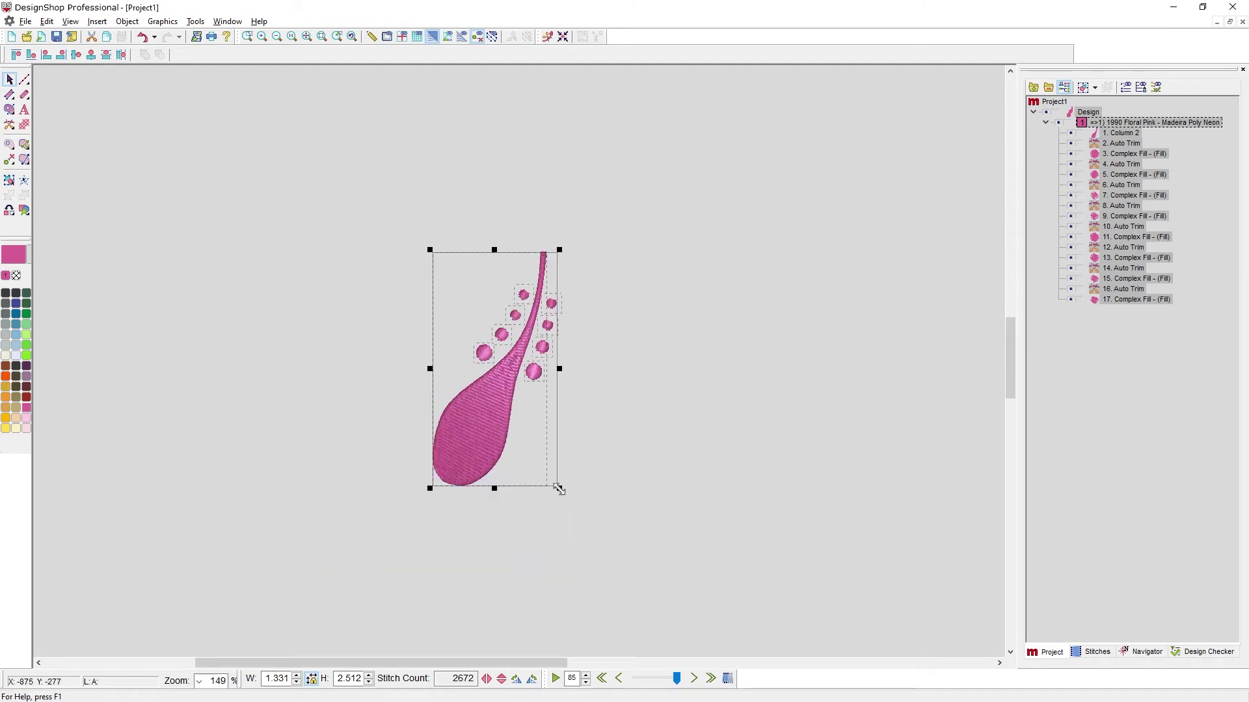
{"action": "left_click_drag", "start_coordinate": [558, 487], "coordinate": [731, 613]}
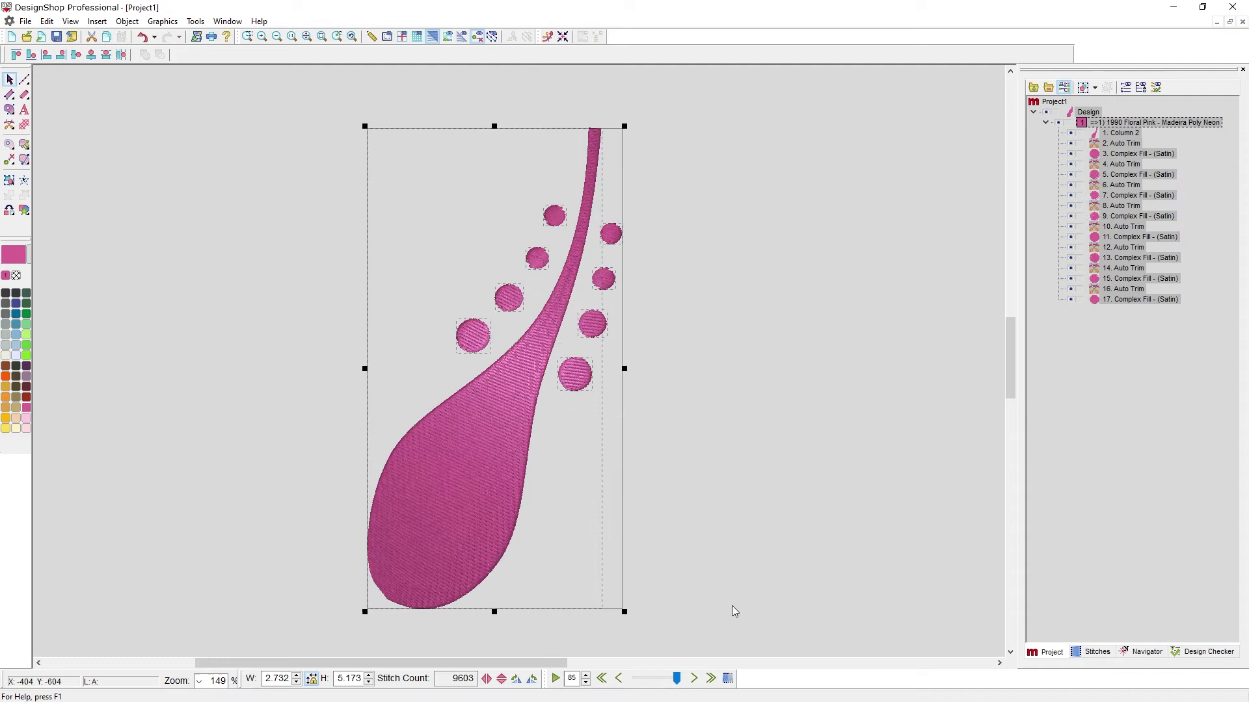
{"action": "left_click", "coordinate": [683, 419]}
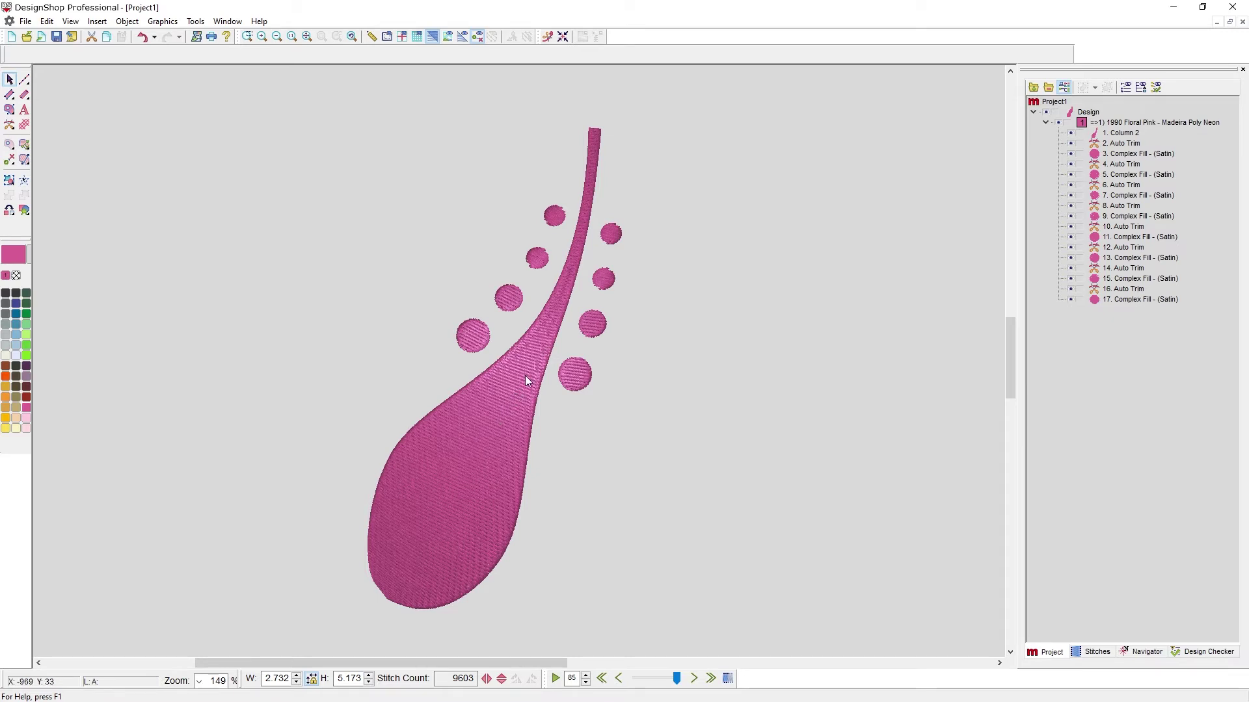
Show the teardrop's Auto thresholds: up to 60 pt at 100% density, larger objects Fill at 3.8.
{"action": "left_click", "coordinate": [517, 409]}
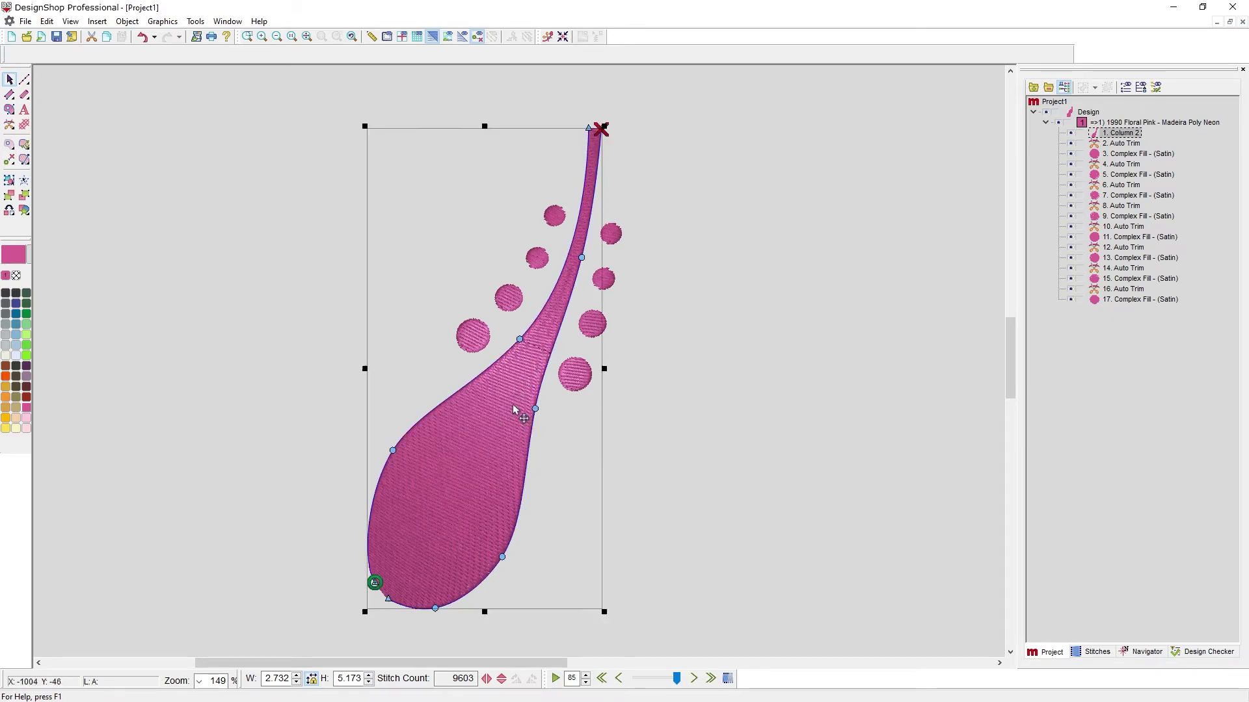
{"action": "right_click", "coordinate": [519, 410]}
{"action": "left_click", "coordinate": [544, 413]}
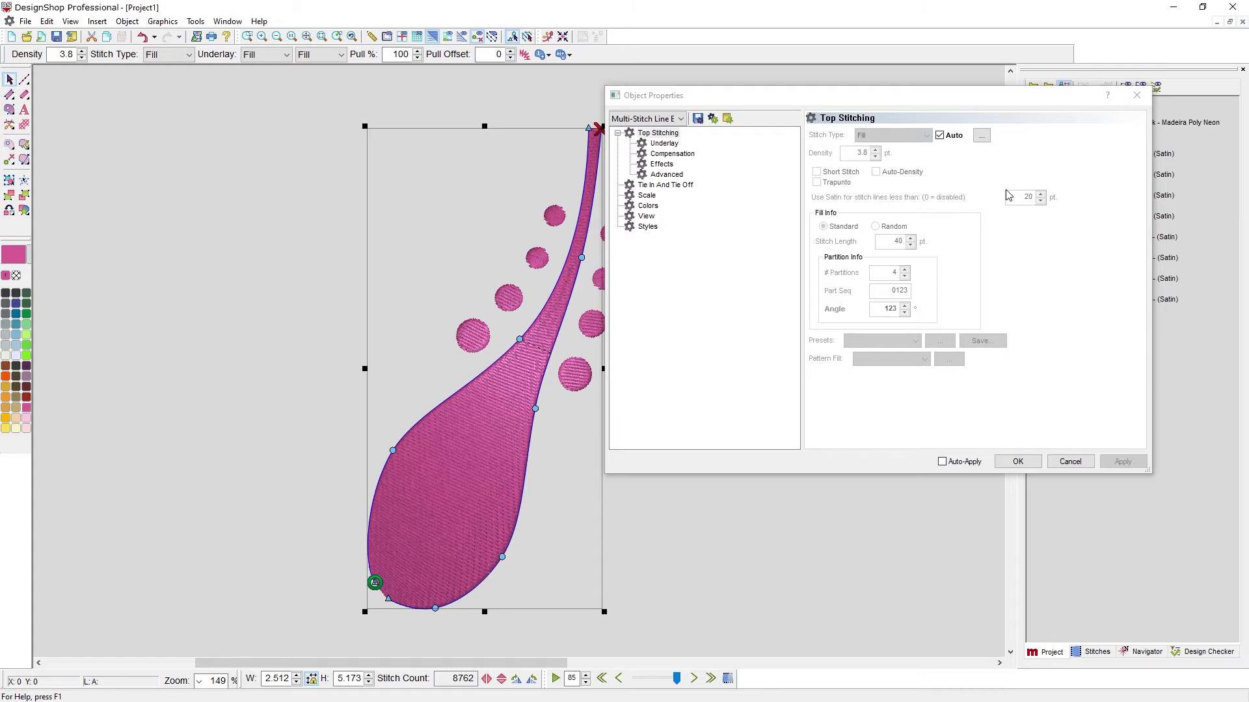
{"action": "left_click", "coordinate": [986, 138]}
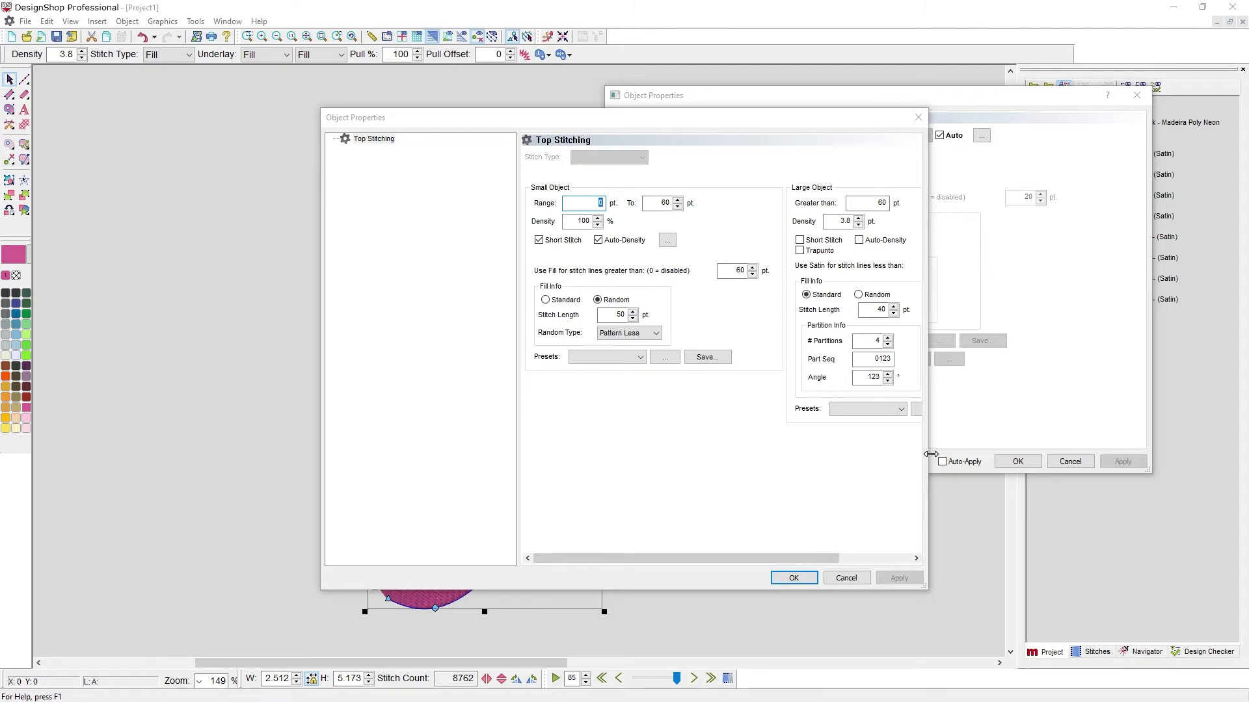
Widen the Auto settings dialog so all its fields are visible.
{"action": "left_click_drag", "start_coordinate": [931, 454], "coordinate": [1029, 449]}
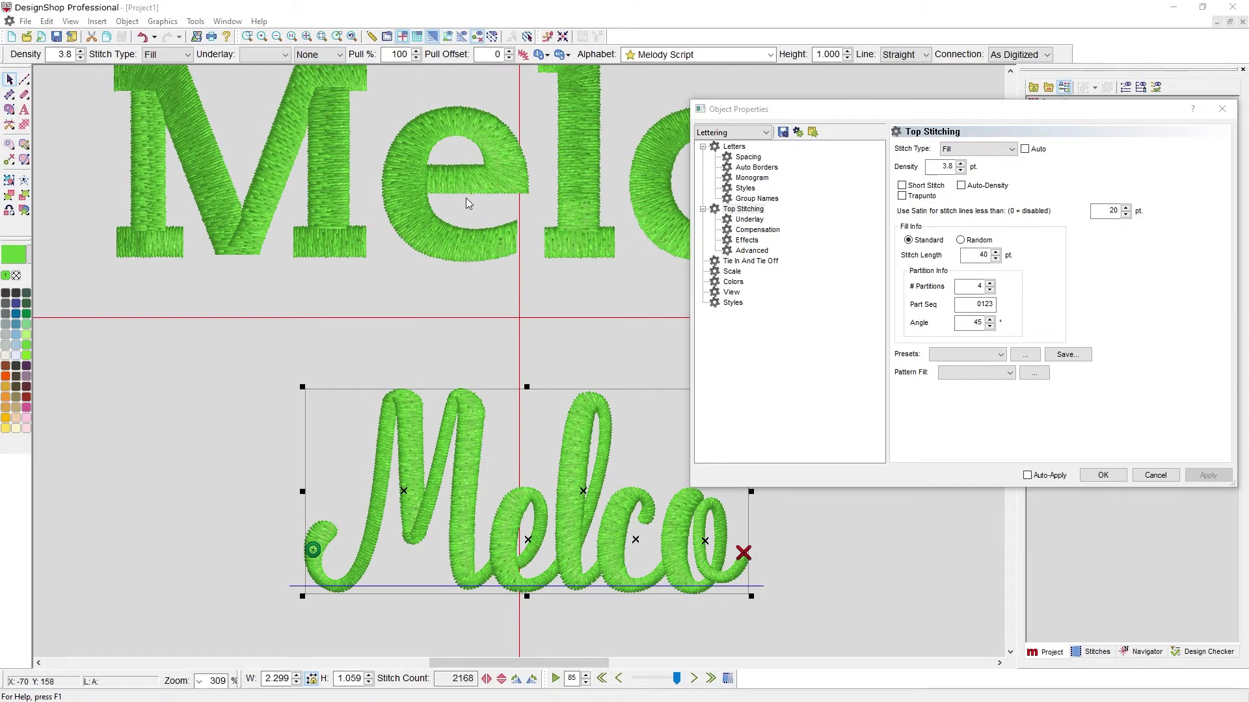
Change the block Melco lettering's stitch type to Zig Zag, apply it and confirm.
{"action": "left_click", "coordinate": [504, 155]}
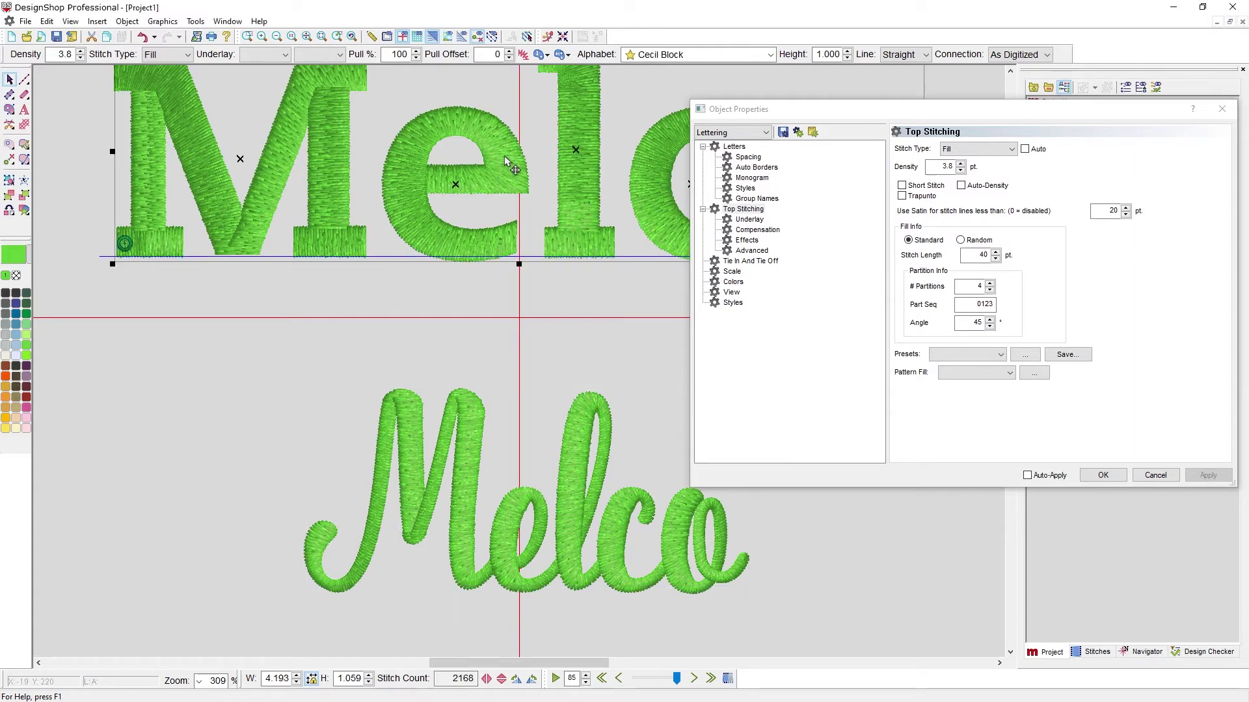
{"action": "scroll", "coordinate": [499, 177], "scroll_direction": "up", "scroll_amount": 2}
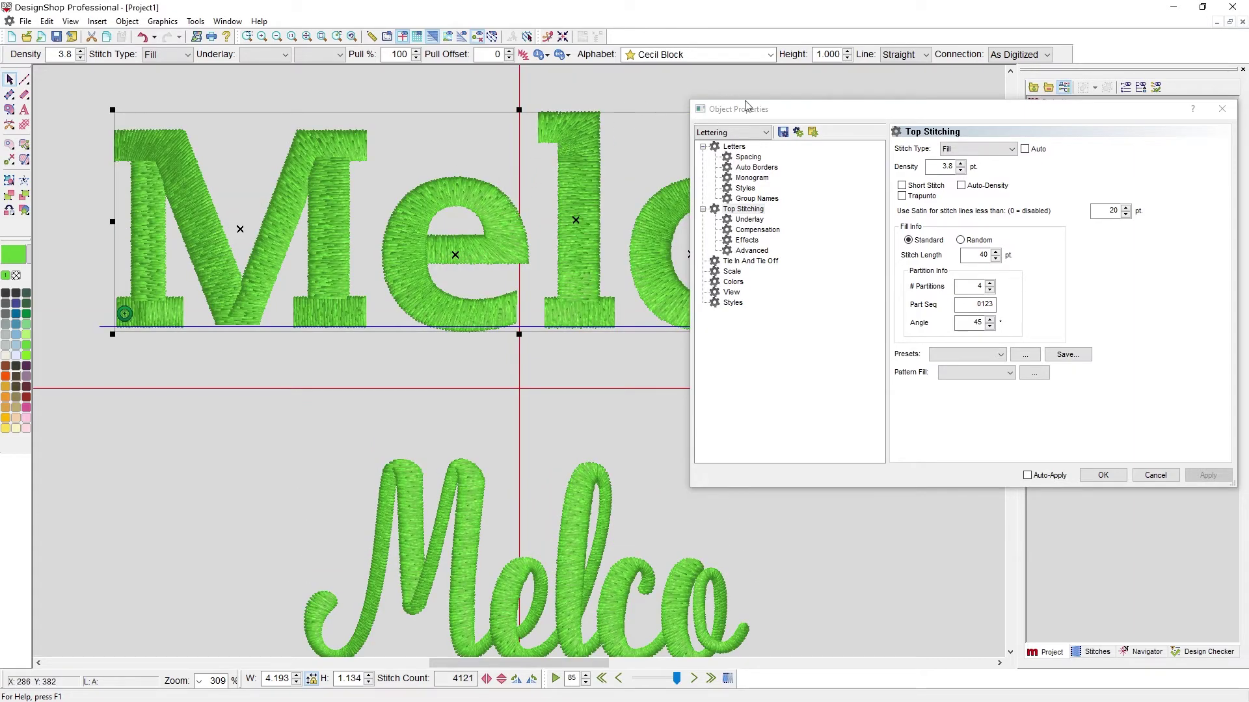
{"action": "left_click", "coordinate": [995, 149]}
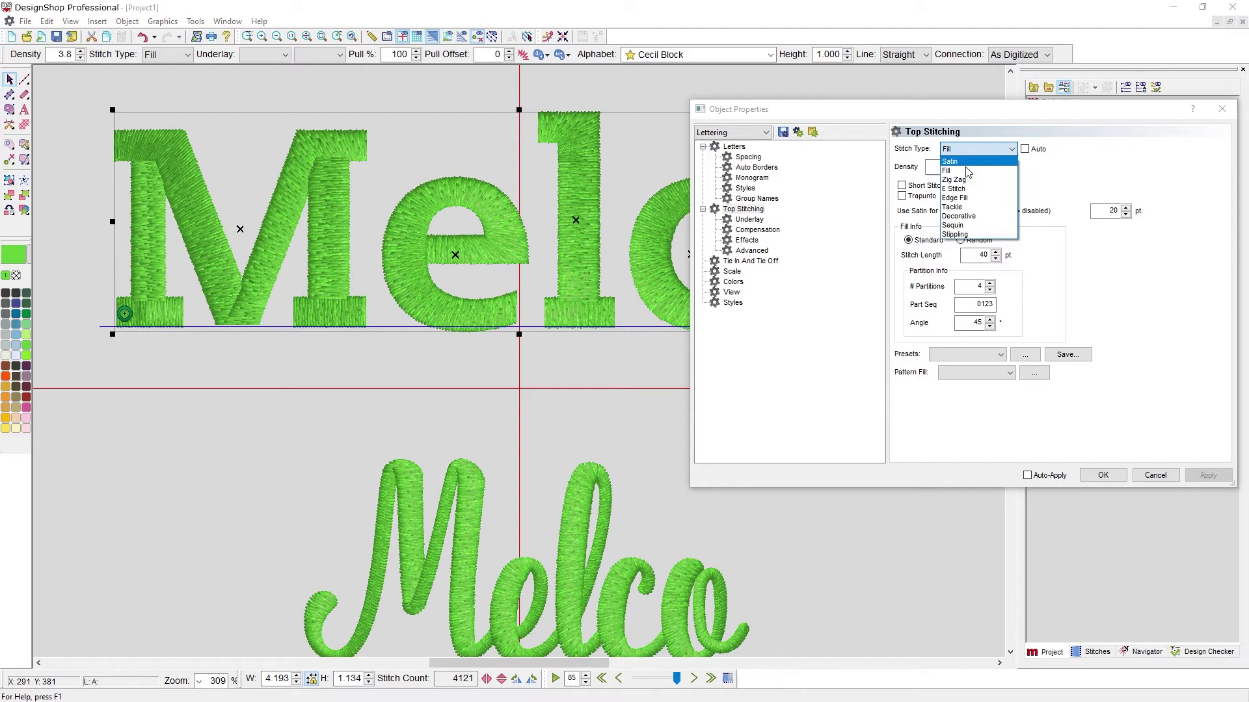
{"action": "left_click", "coordinate": [960, 179]}
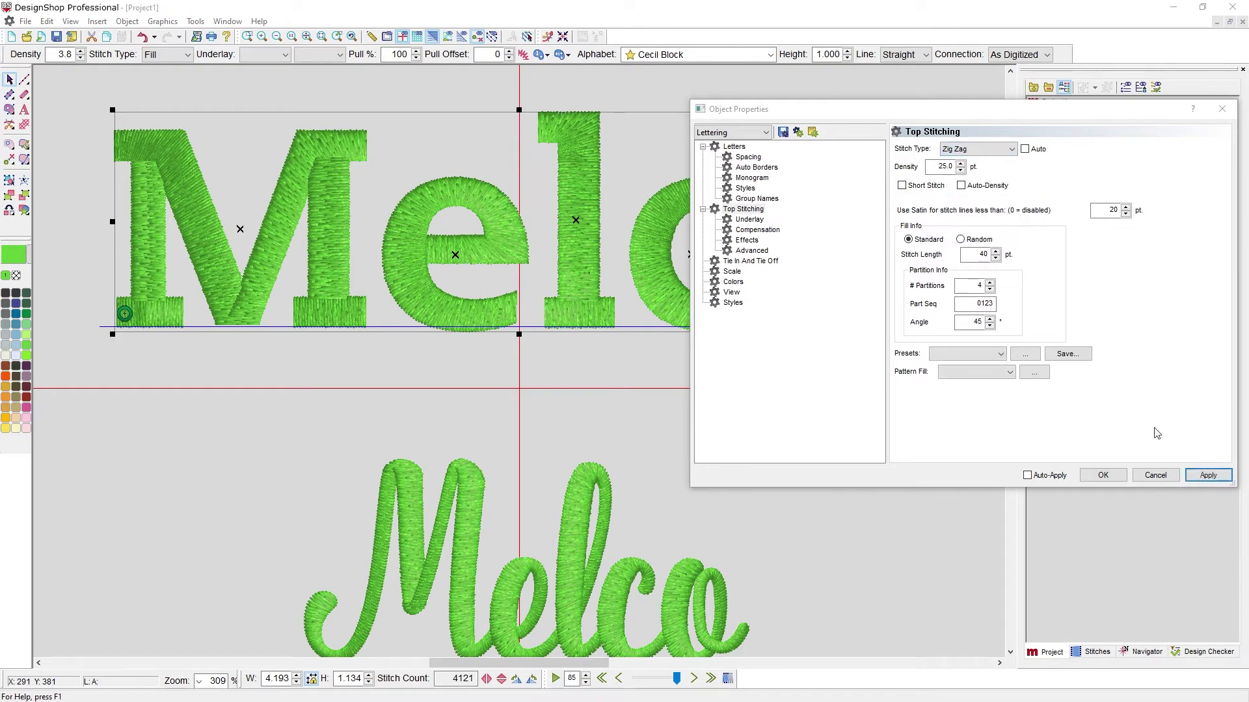
{"action": "left_click", "coordinate": [1206, 477]}
{"action": "left_click", "coordinate": [1103, 476]}
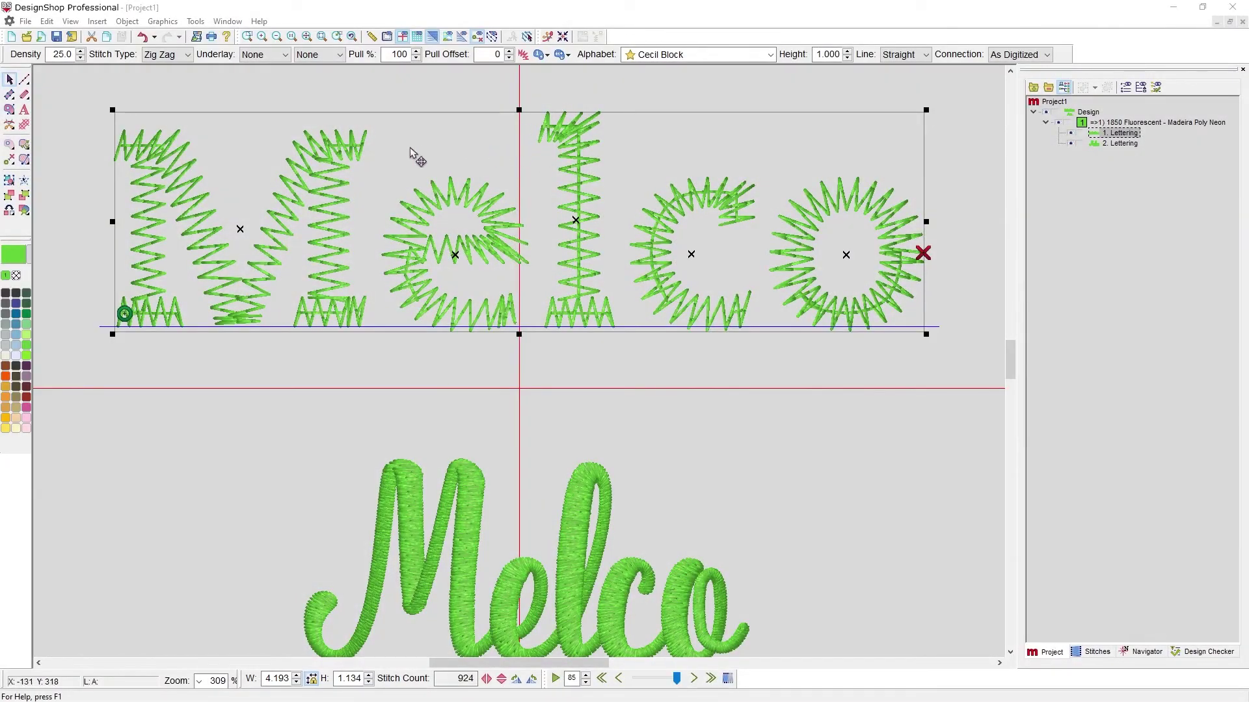
{"action": "left_click", "coordinate": [153, 55]}
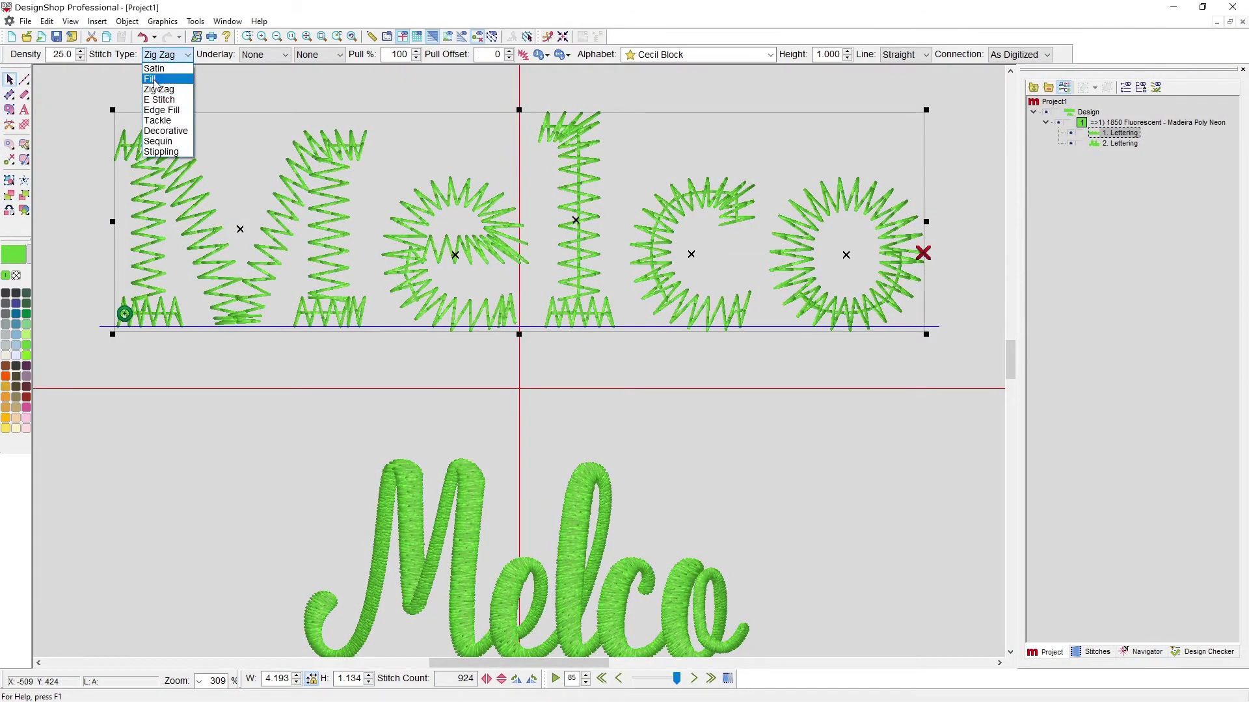
{"action": "left_click", "coordinate": [166, 120]}
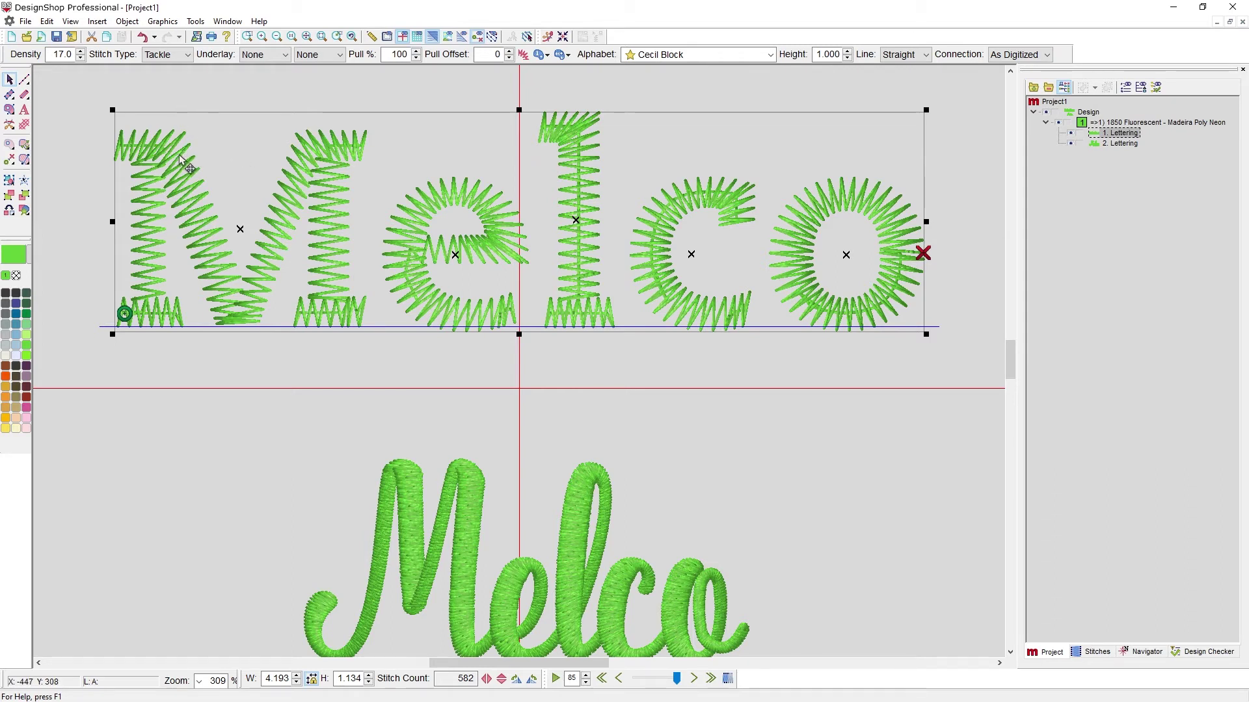
{"action": "left_click", "coordinate": [167, 55]}
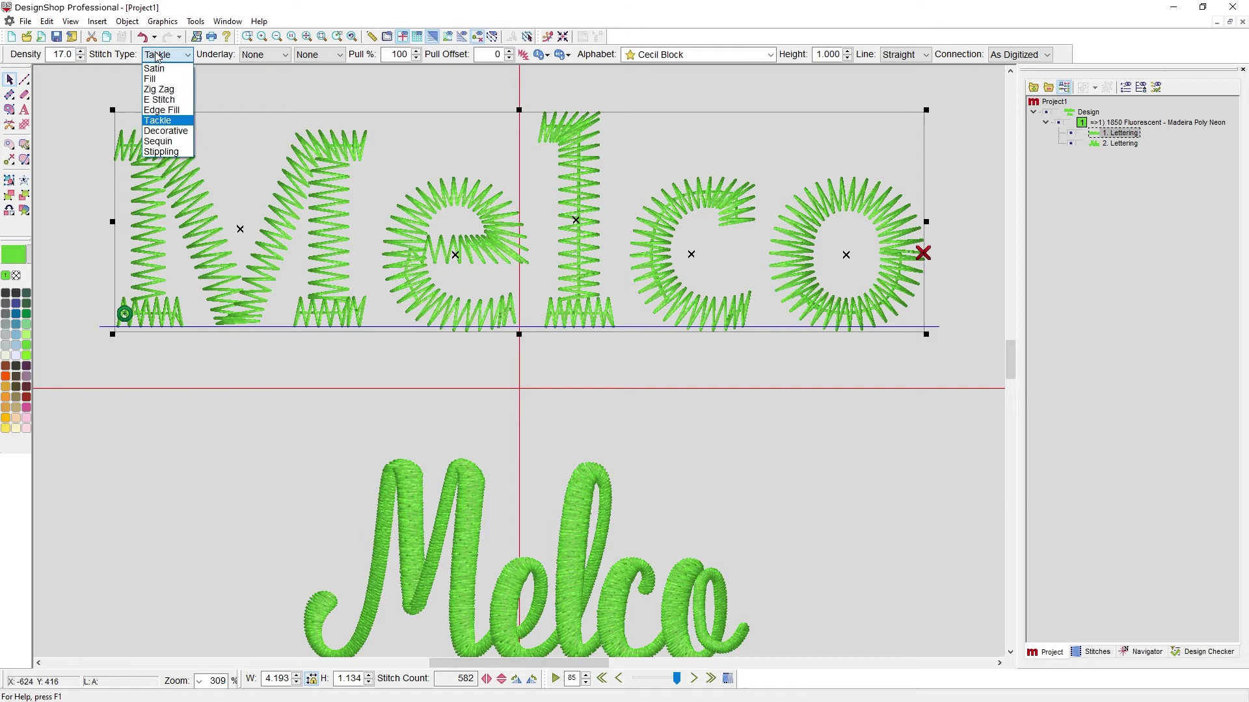
{"action": "left_click", "coordinate": [162, 90]}
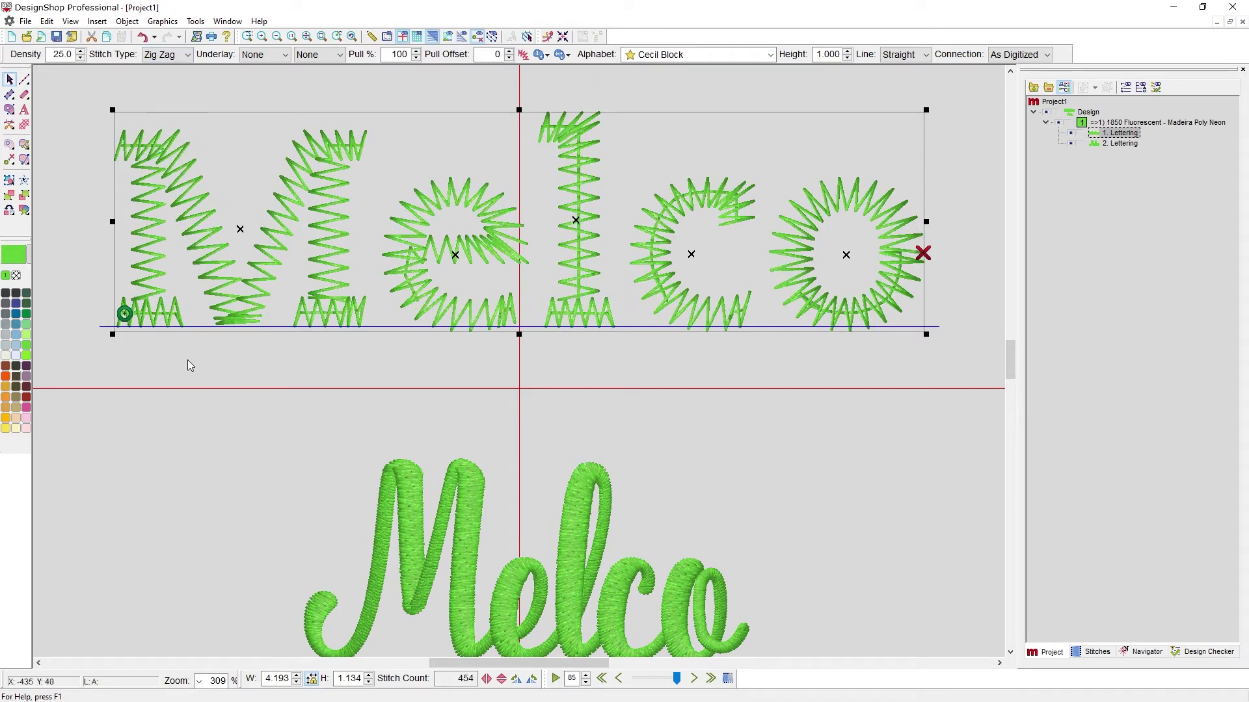
Duplicate the block Melco lettering and make the copy stitch as satin.
{"action": "key", "text": "ctrl+d"}
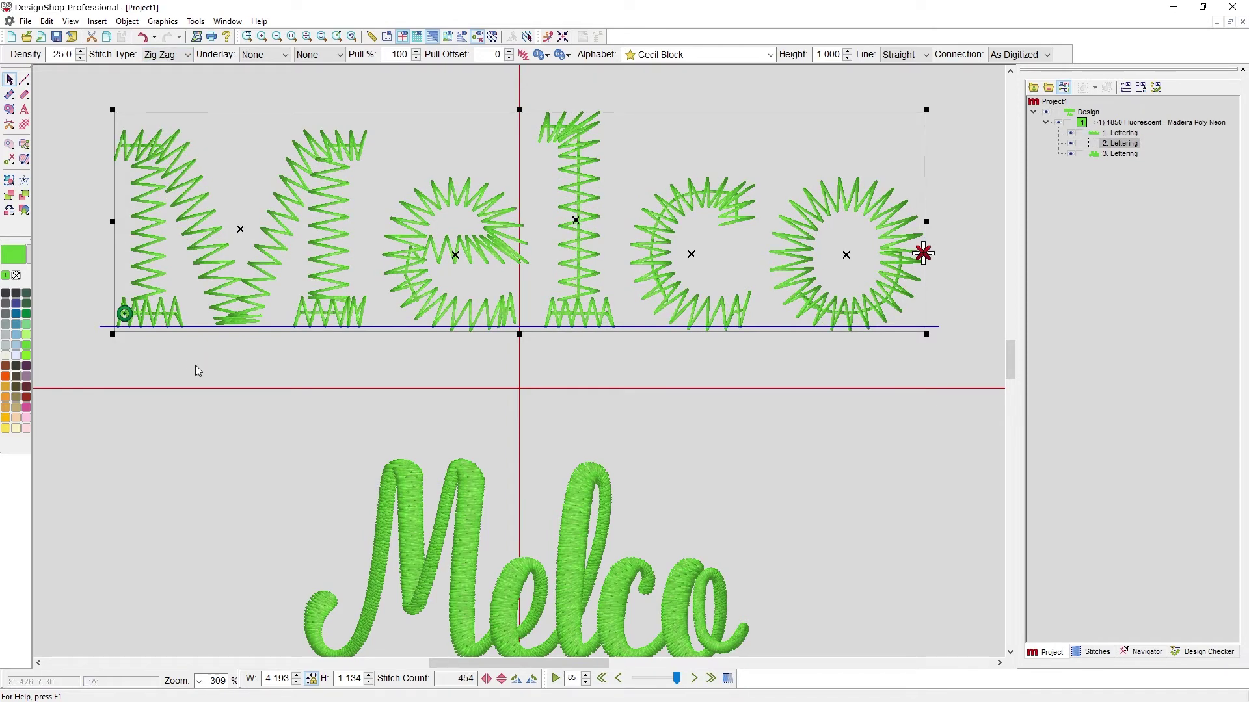
{"action": "left_click", "coordinate": [171, 56]}
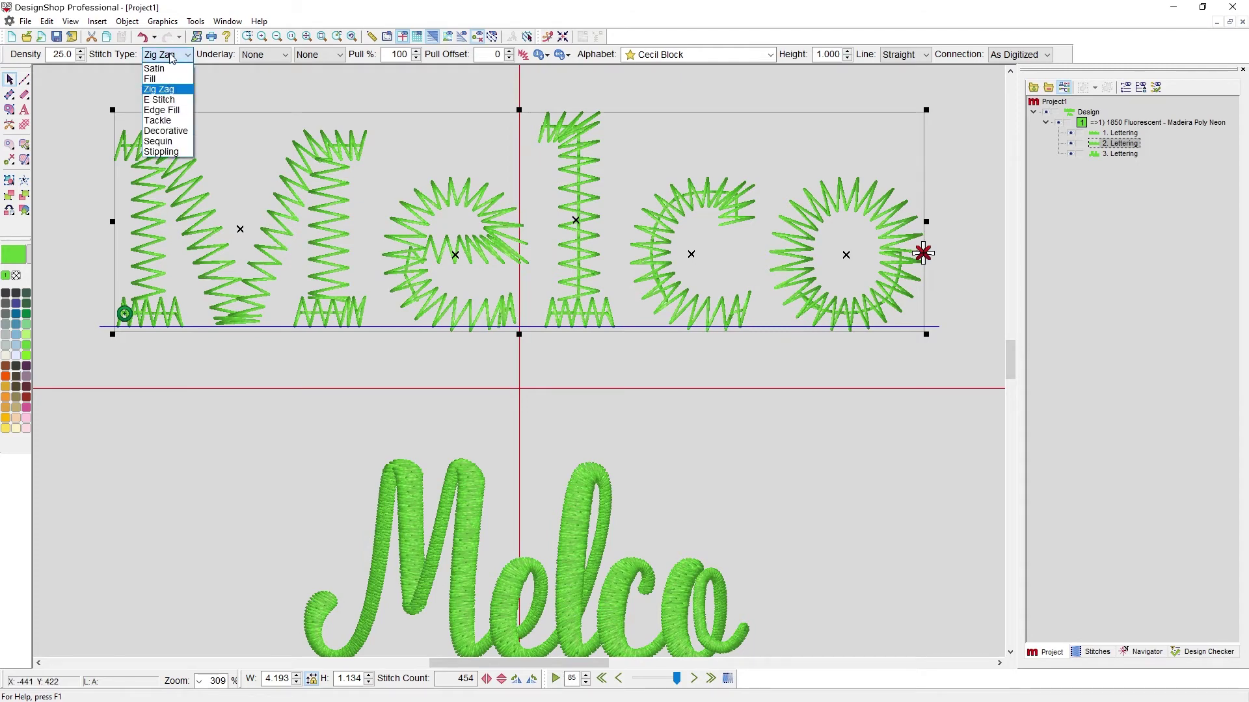
{"action": "left_click", "coordinate": [170, 68]}
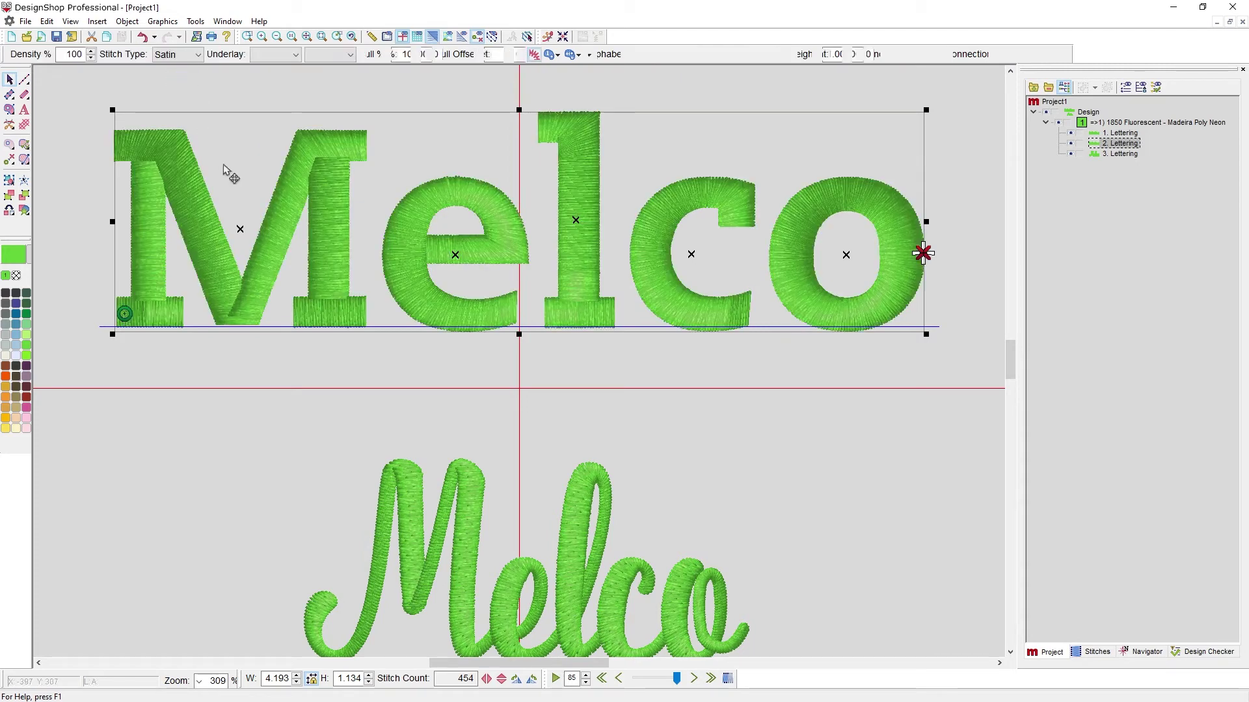
Turn off automatic density for the satin copy and set its density to 3.5.
{"action": "double_click", "coordinate": [238, 136]}
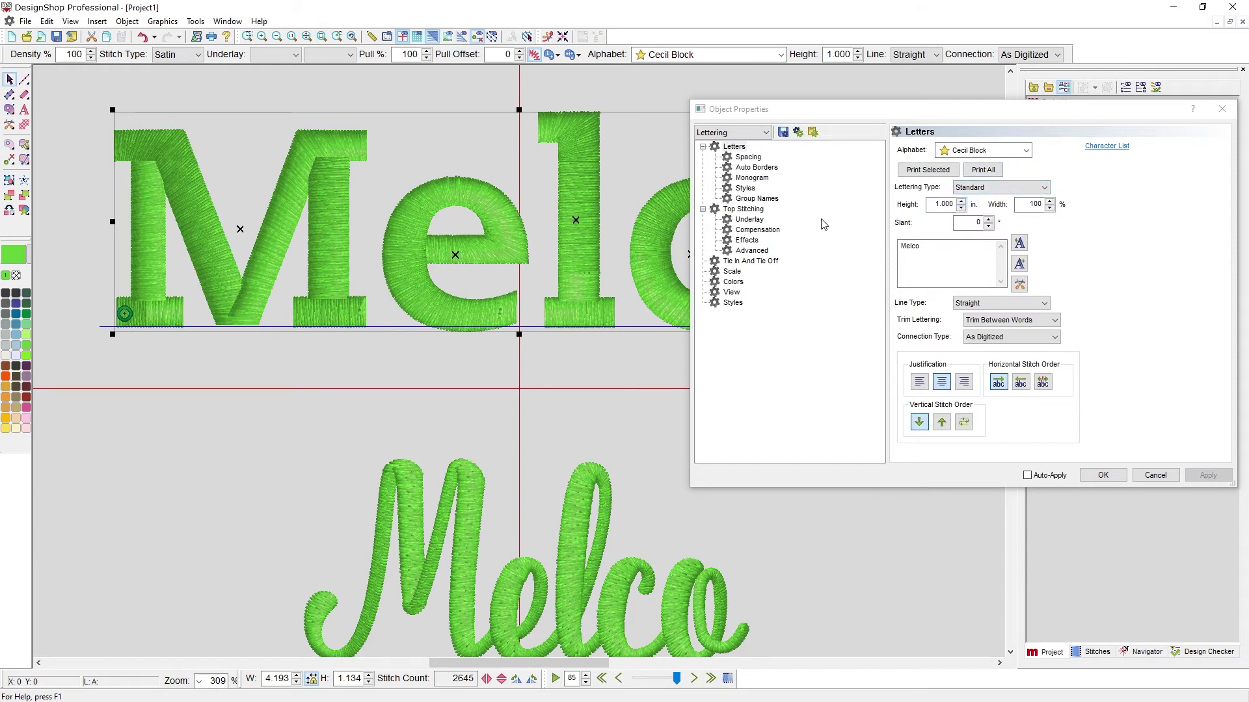
{"action": "left_click", "coordinate": [745, 209]}
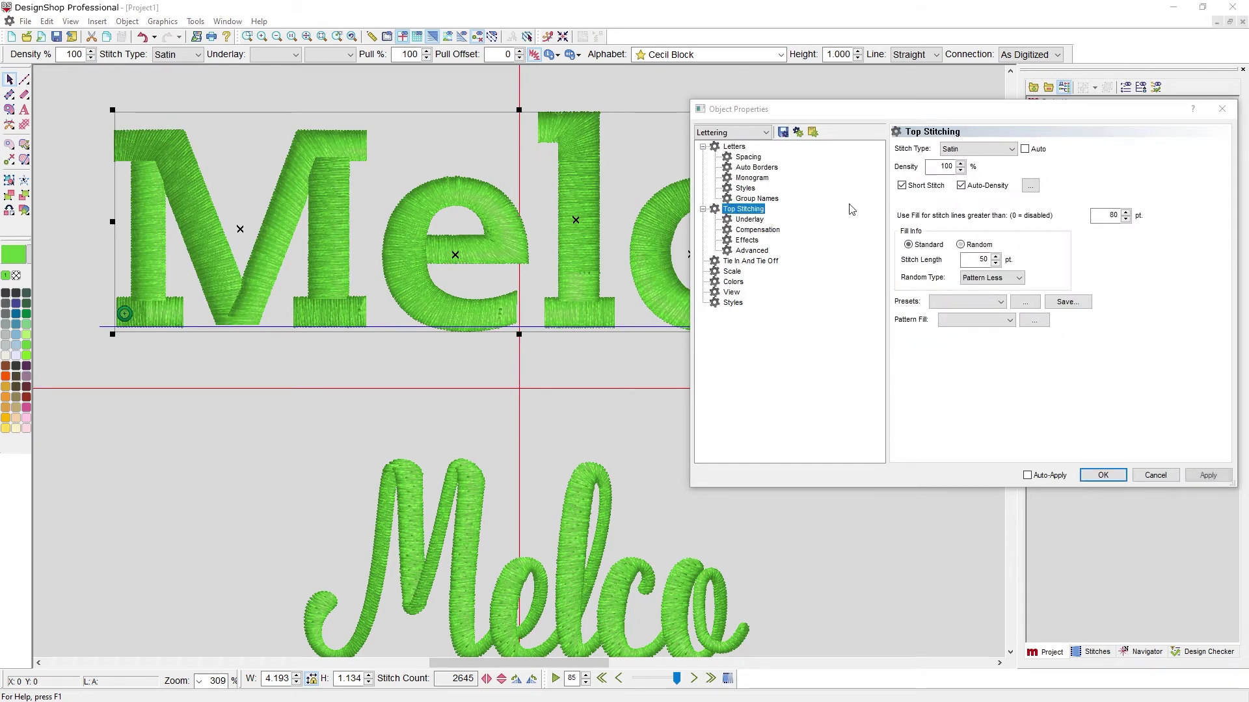
{"action": "left_click", "coordinate": [961, 187]}
{"action": "left_click", "coordinate": [1209, 476]}
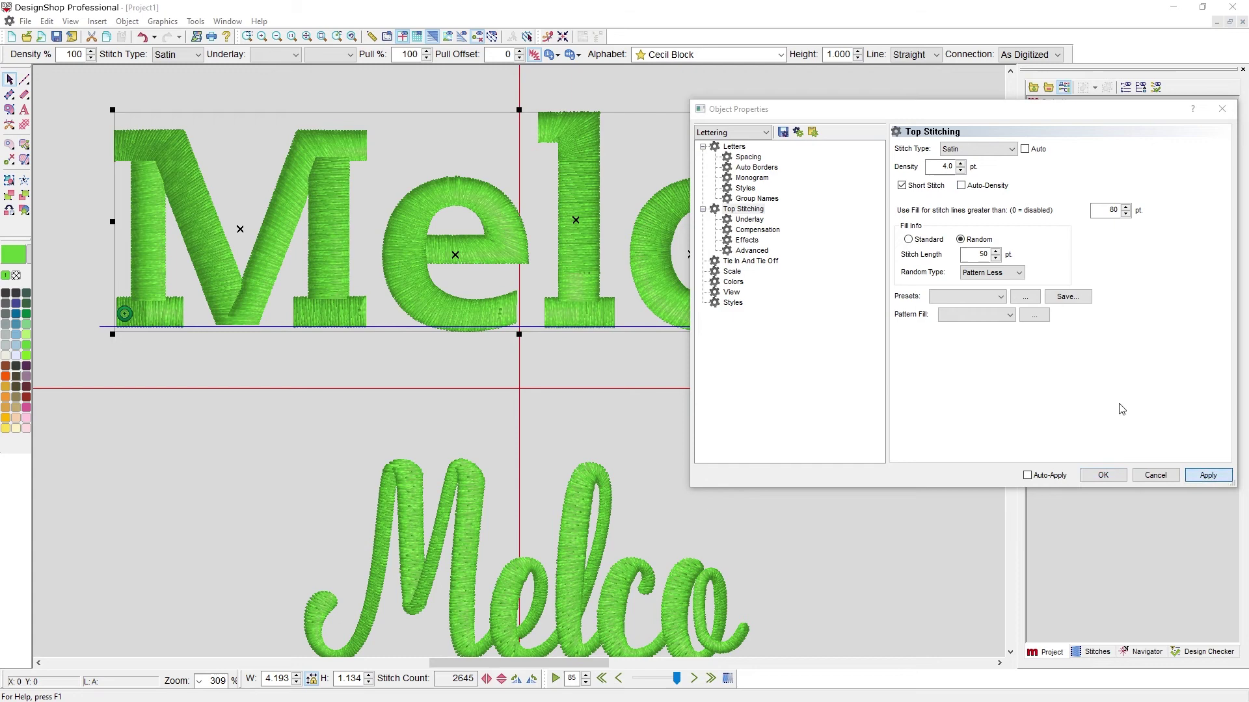
{"action": "double_click", "coordinate": [946, 168]}
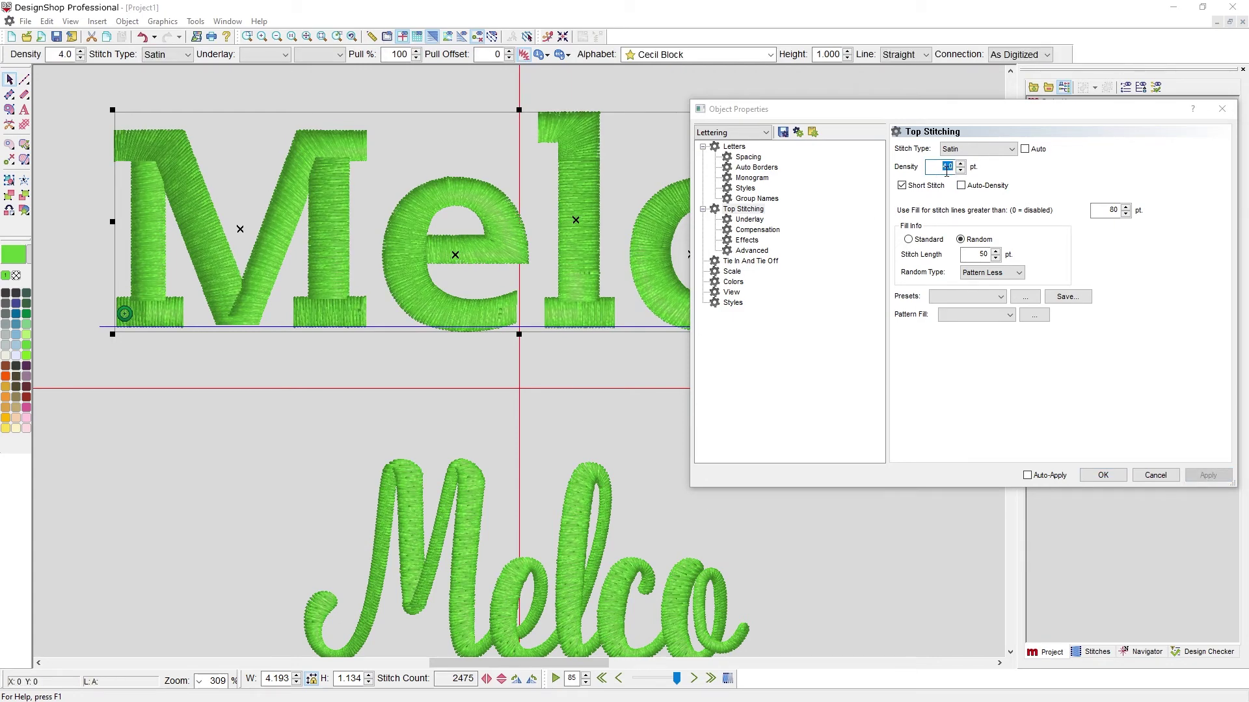
{"action": "type", "text": "3.5"}
{"action": "key", "text": "Return"}
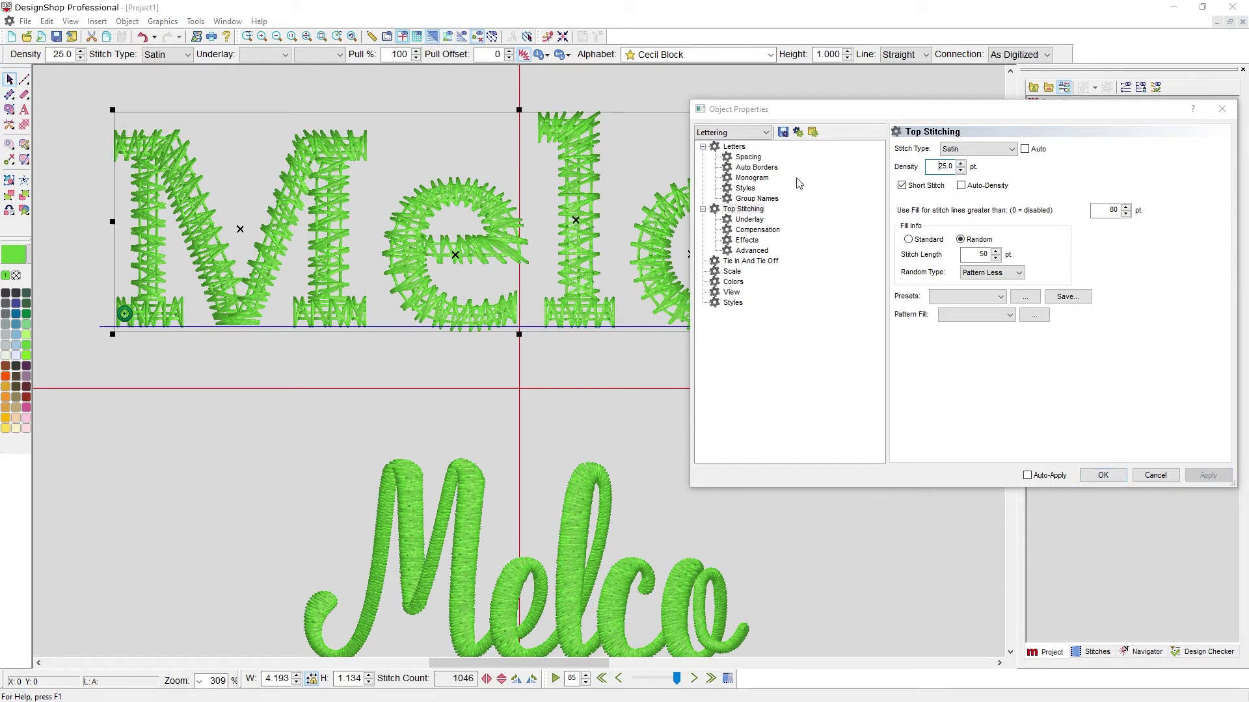
Disable auto-underlay and set primary and secondary underlay to None, then confirm.
{"action": "left_click", "coordinate": [749, 219]}
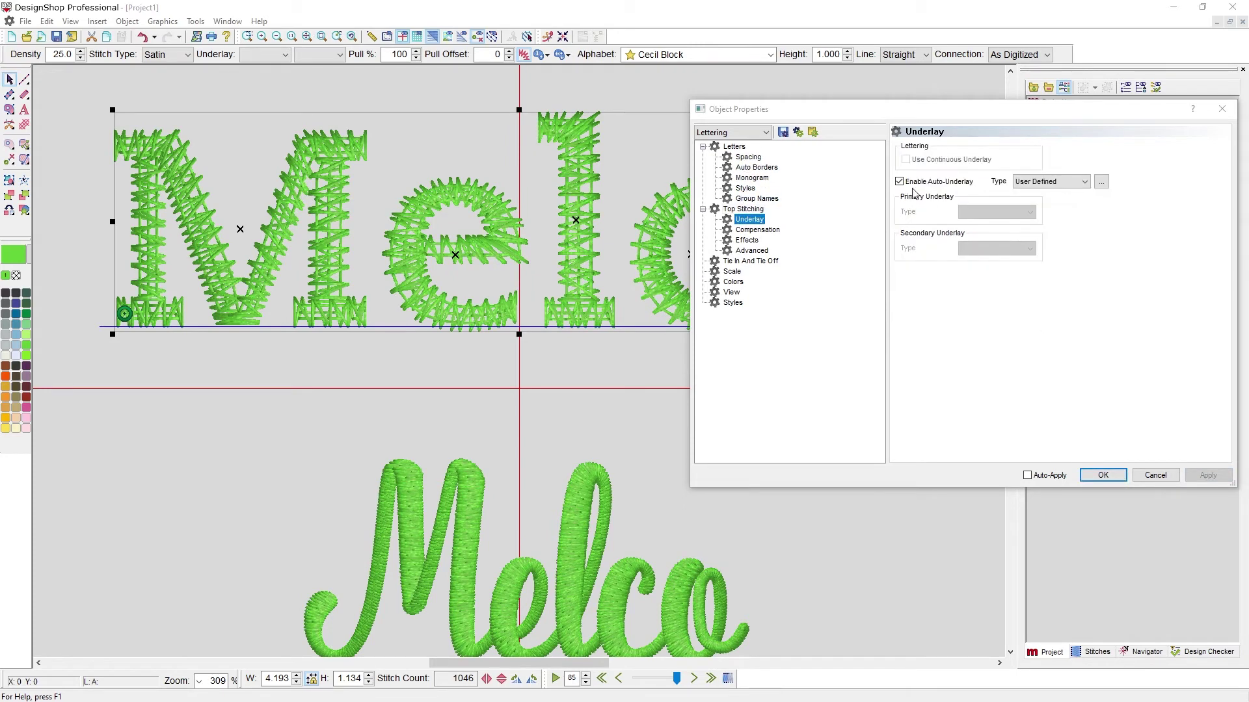
{"action": "left_click", "coordinate": [899, 182]}
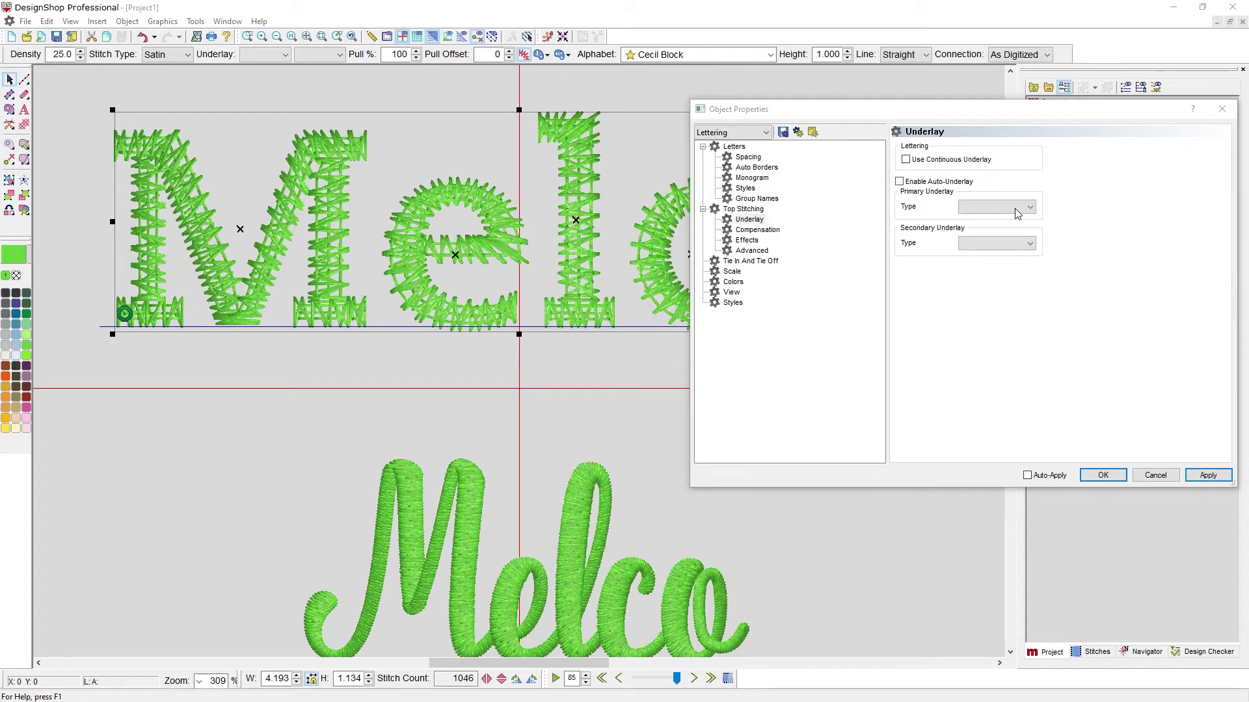
{"action": "left_click", "coordinate": [996, 206]}
{"action": "left_click", "coordinate": [986, 221]}
{"action": "left_click", "coordinate": [1003, 247]}
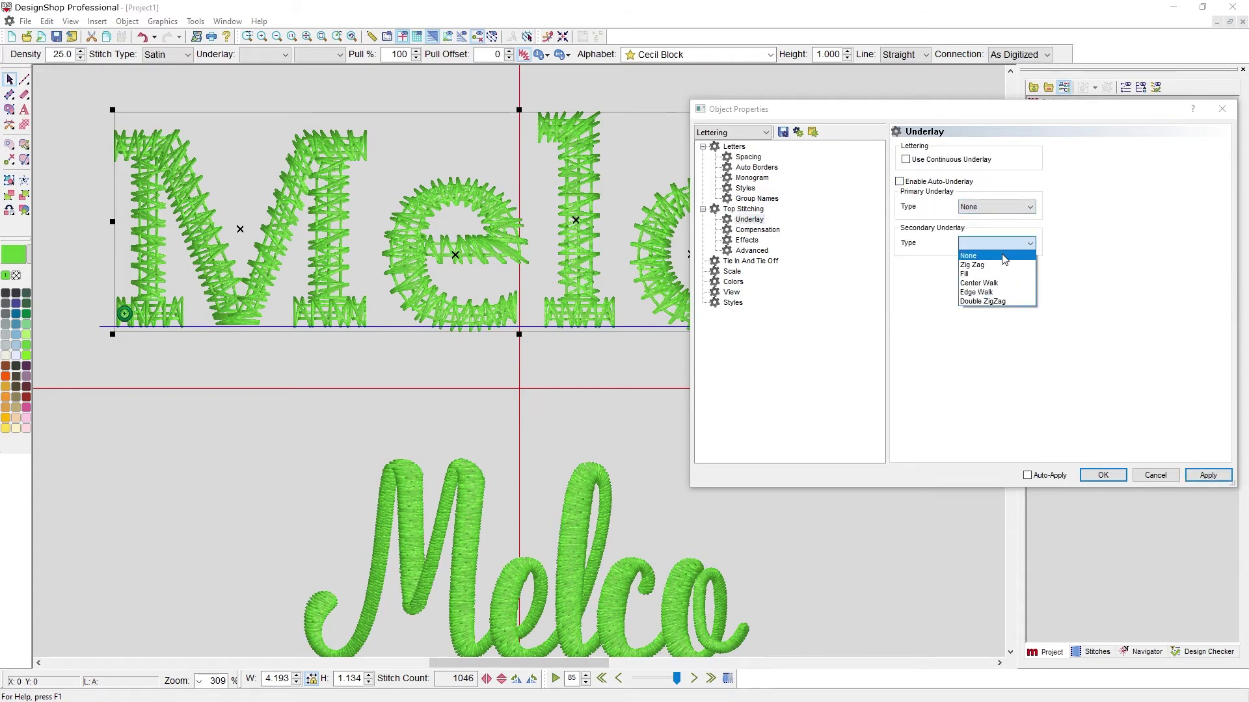
{"action": "left_click", "coordinate": [1002, 256]}
{"action": "left_click", "coordinate": [1209, 475]}
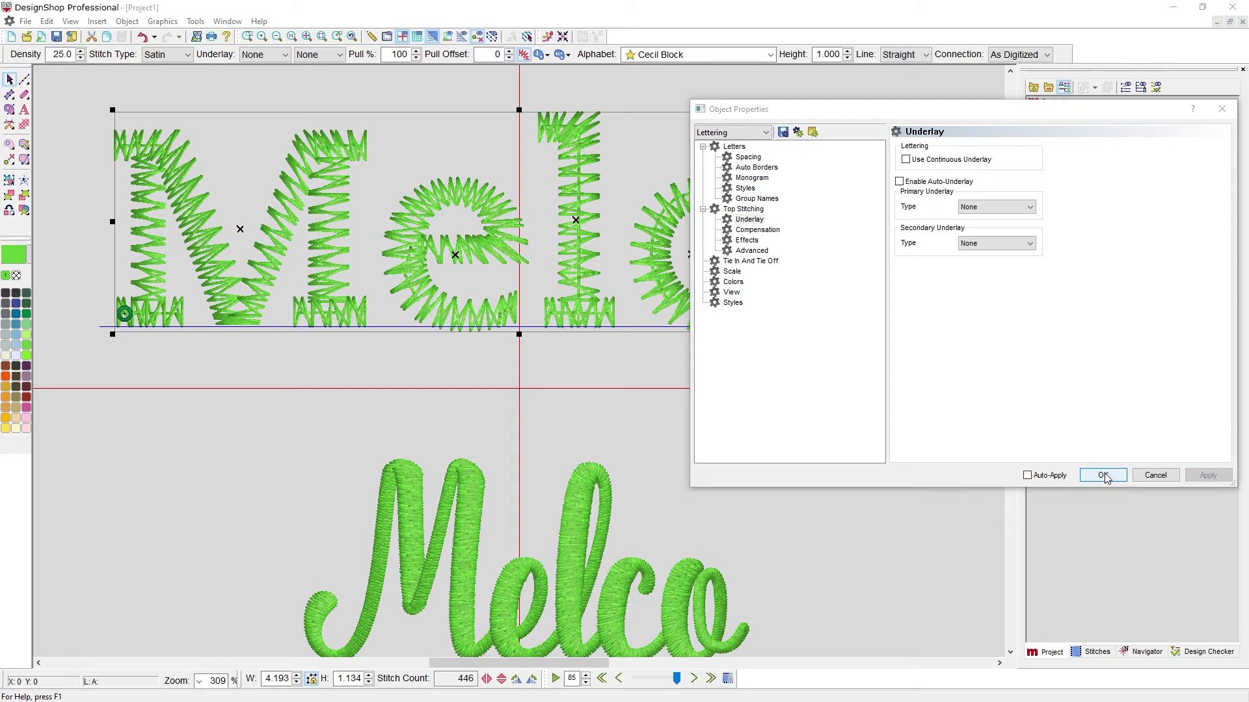
{"action": "left_click", "coordinate": [1103, 476]}
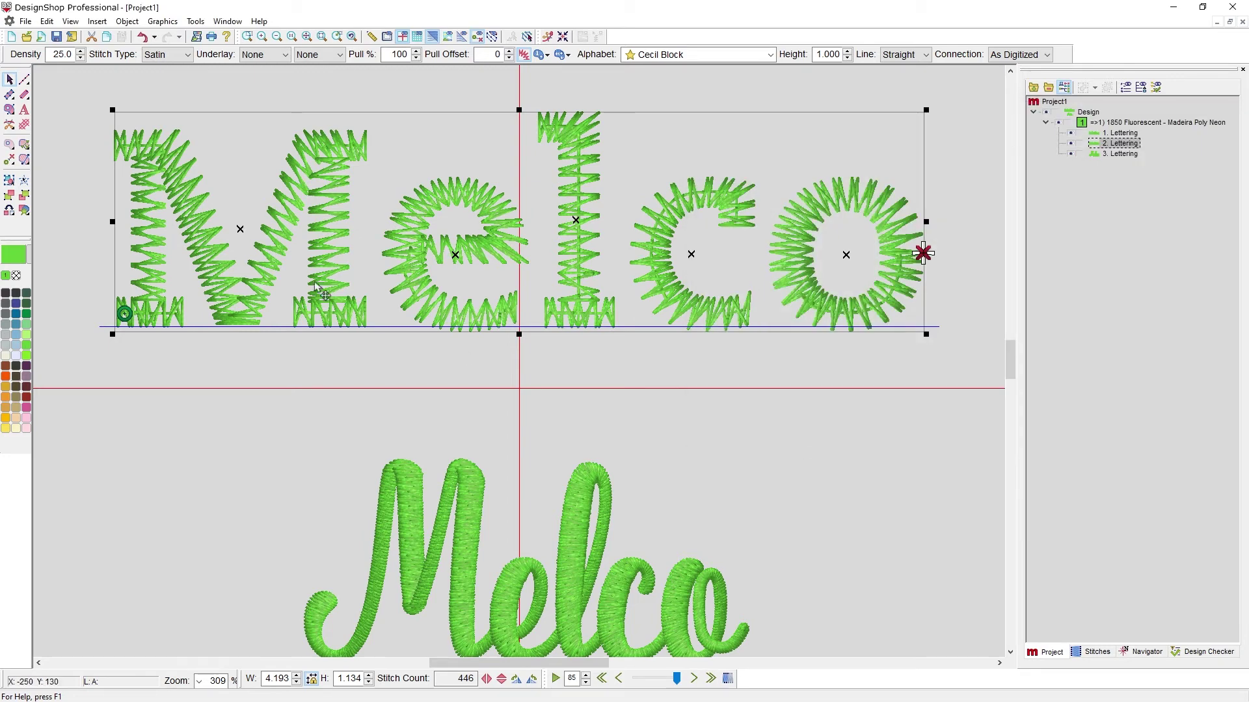
Give the lettering copy 1930 Bahamas Blue thread and move it to sew first.
{"action": "left_click", "coordinate": [15, 303]}
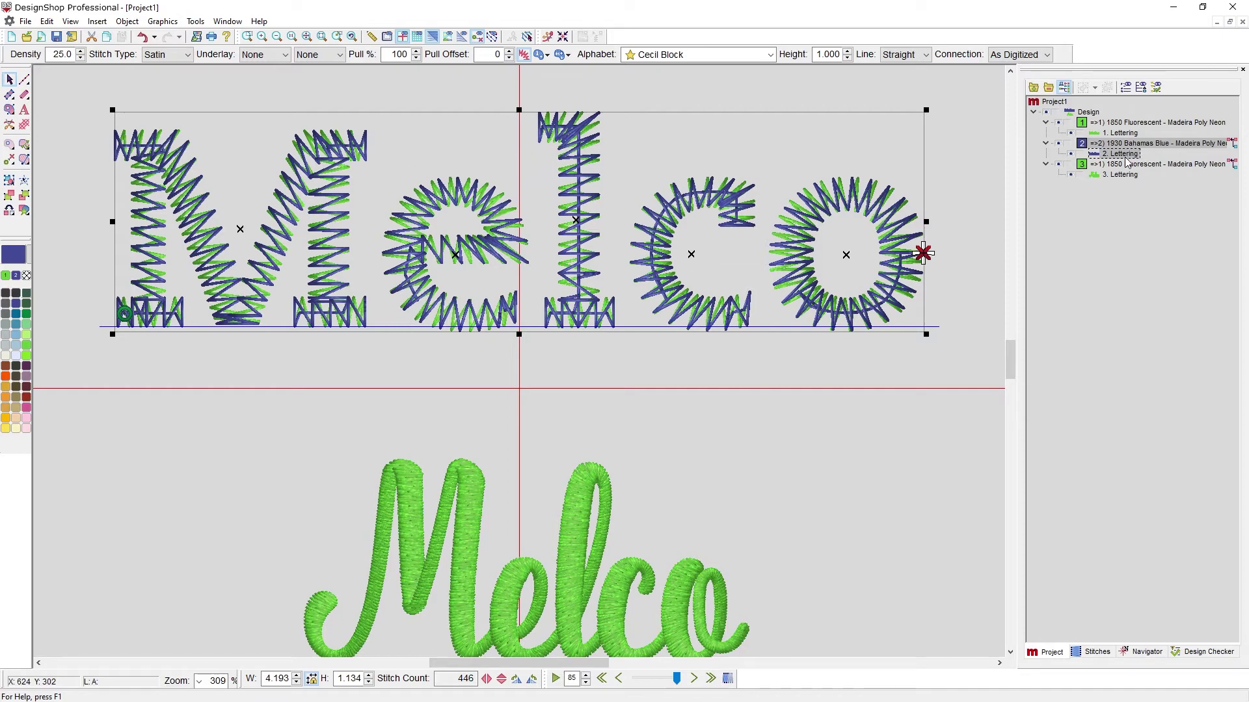
{"action": "left_click_drag", "start_coordinate": [1126, 158], "coordinate": [1109, 124]}
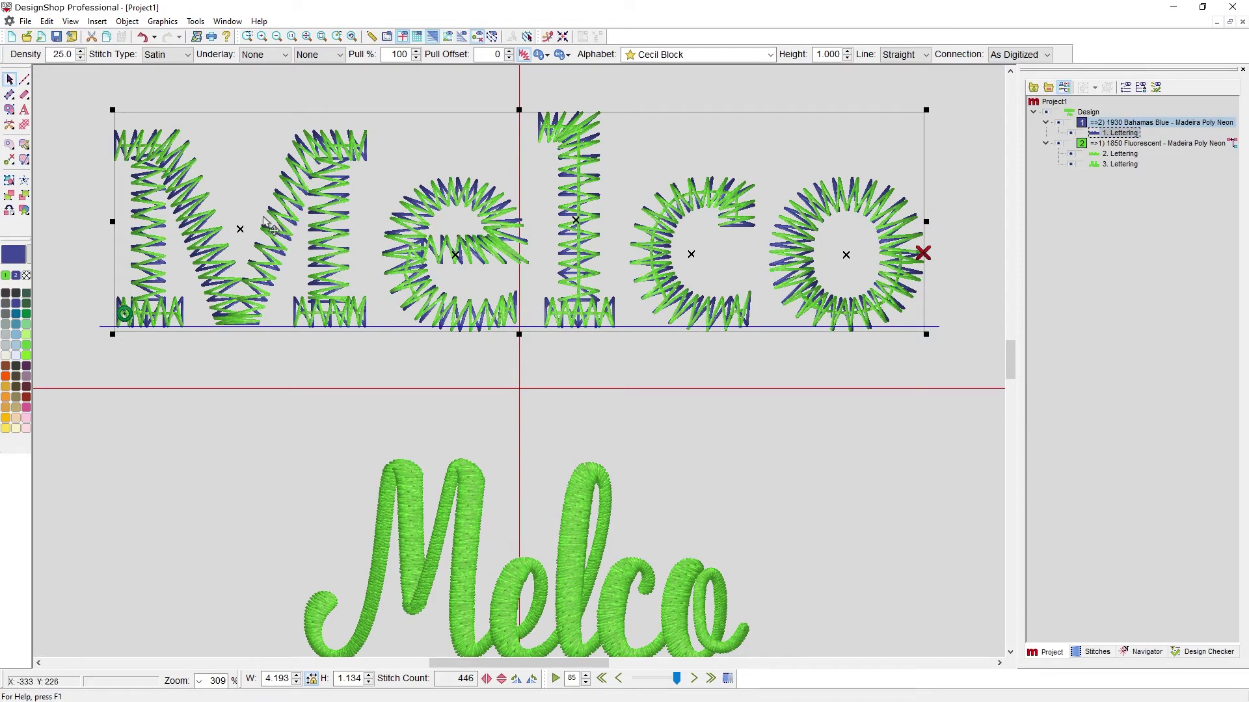
{"action": "scroll", "coordinate": [265, 219], "scroll_direction": "up", "scroll_amount": 5}
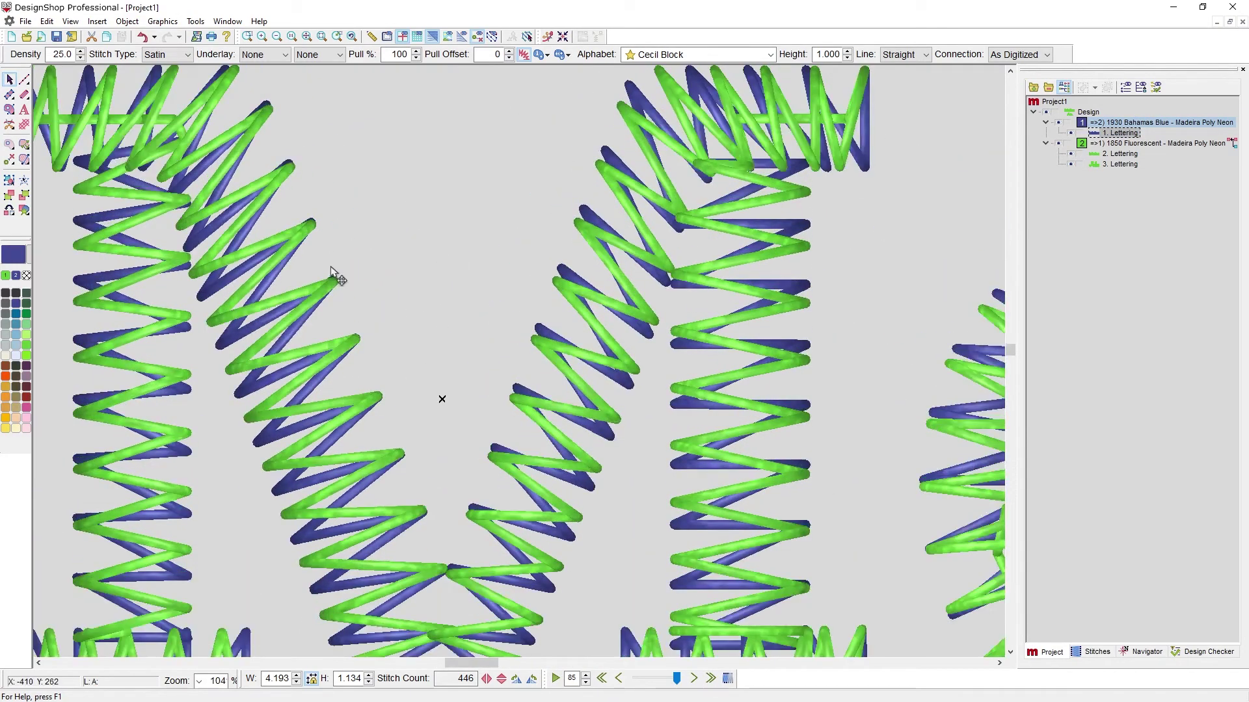
{"action": "scroll", "coordinate": [254, 313], "scroll_direction": "down", "scroll_amount": 4}
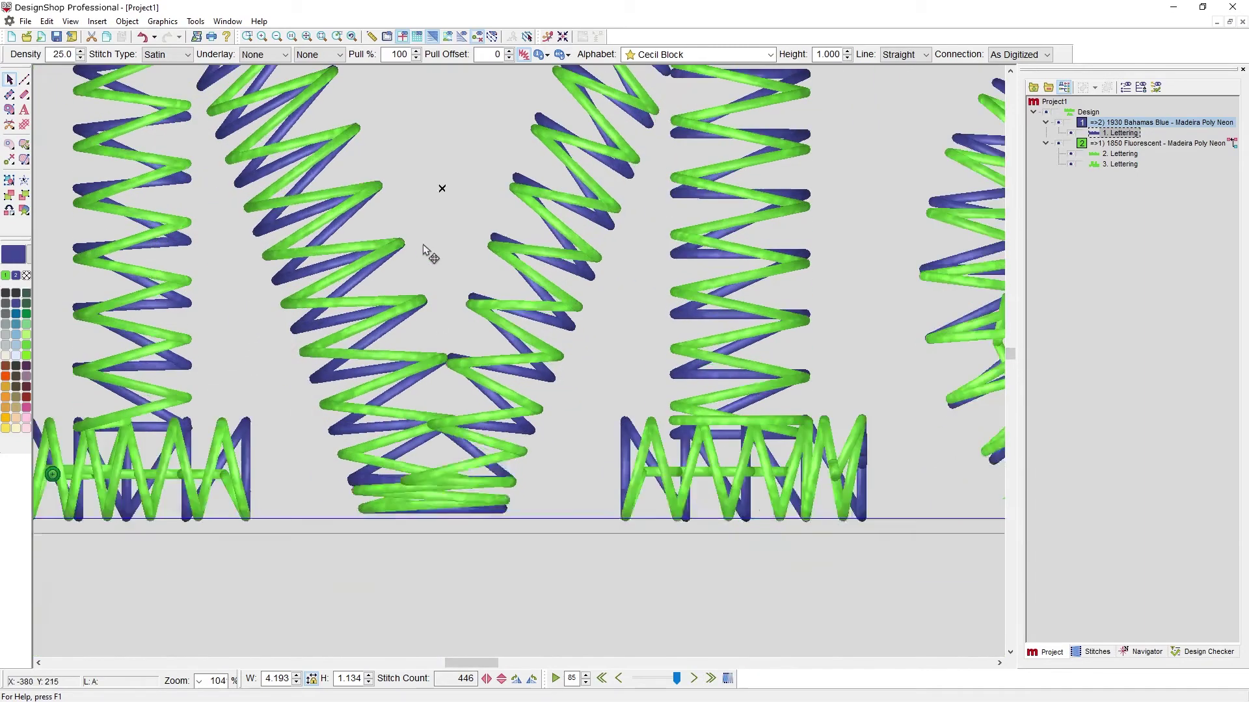
{"action": "scroll", "coordinate": [680, 424], "scroll_direction": "right", "scroll_amount": 3}
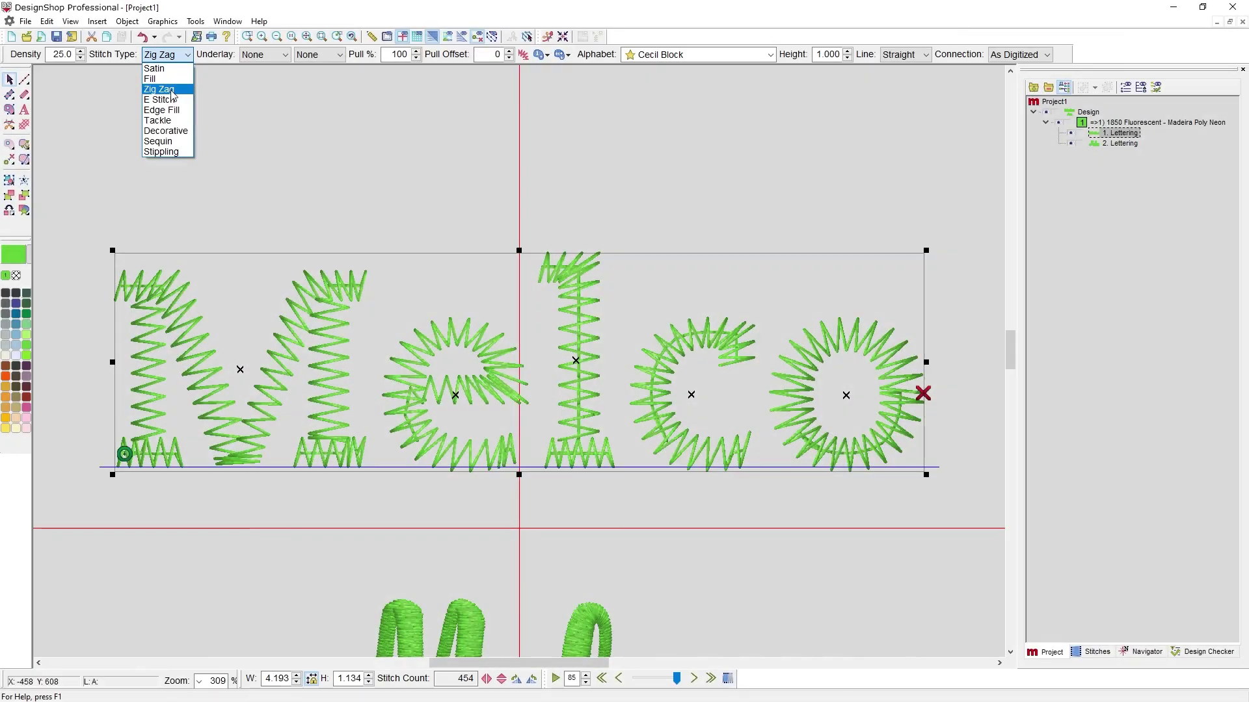
Change the lettering's stitch type to E Stitch.
{"action": "left_click", "coordinate": [170, 99]}
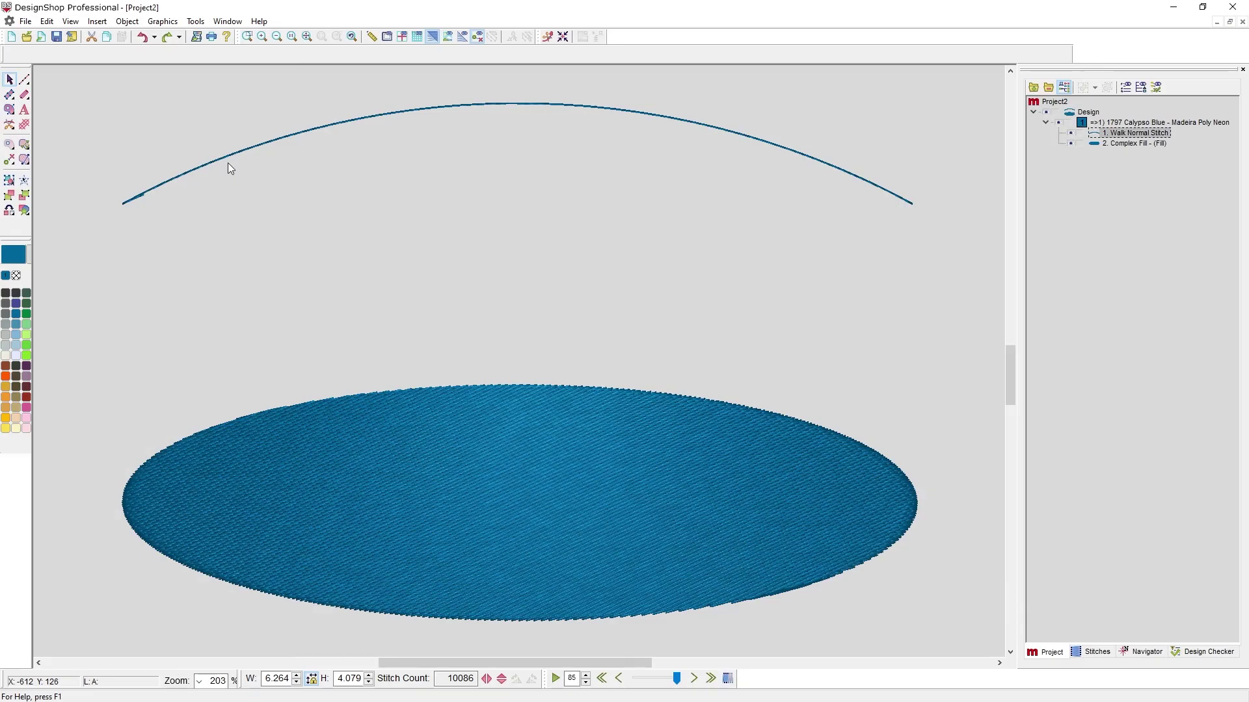
Make the curved walk line above the ellipse a decorative walk.
{"action": "left_click", "coordinate": [238, 225]}
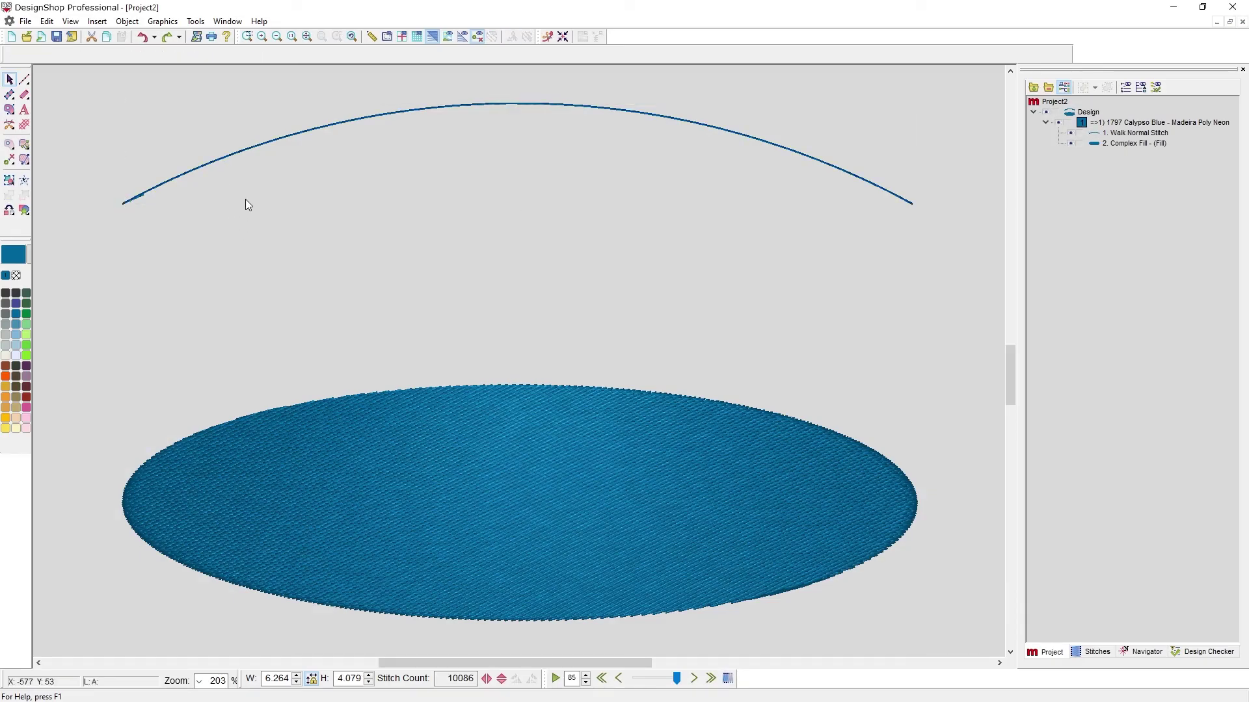
{"action": "left_click", "coordinate": [243, 154]}
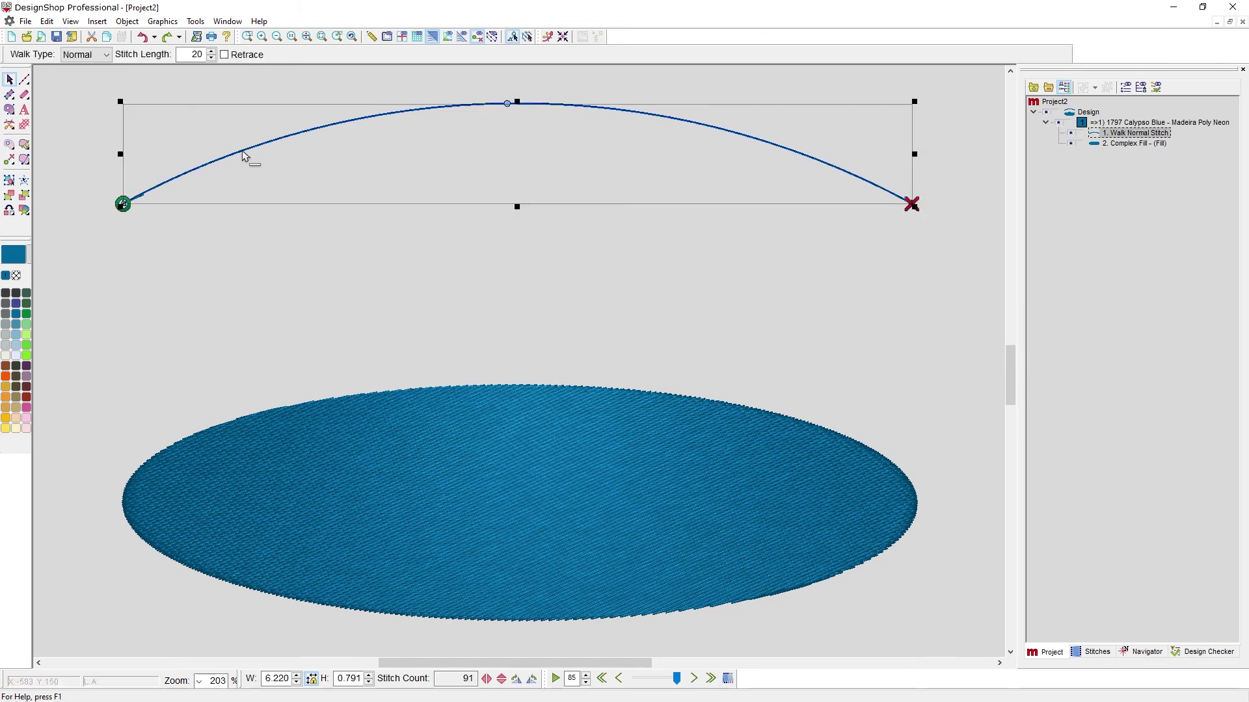
{"action": "left_click", "coordinate": [104, 55]}
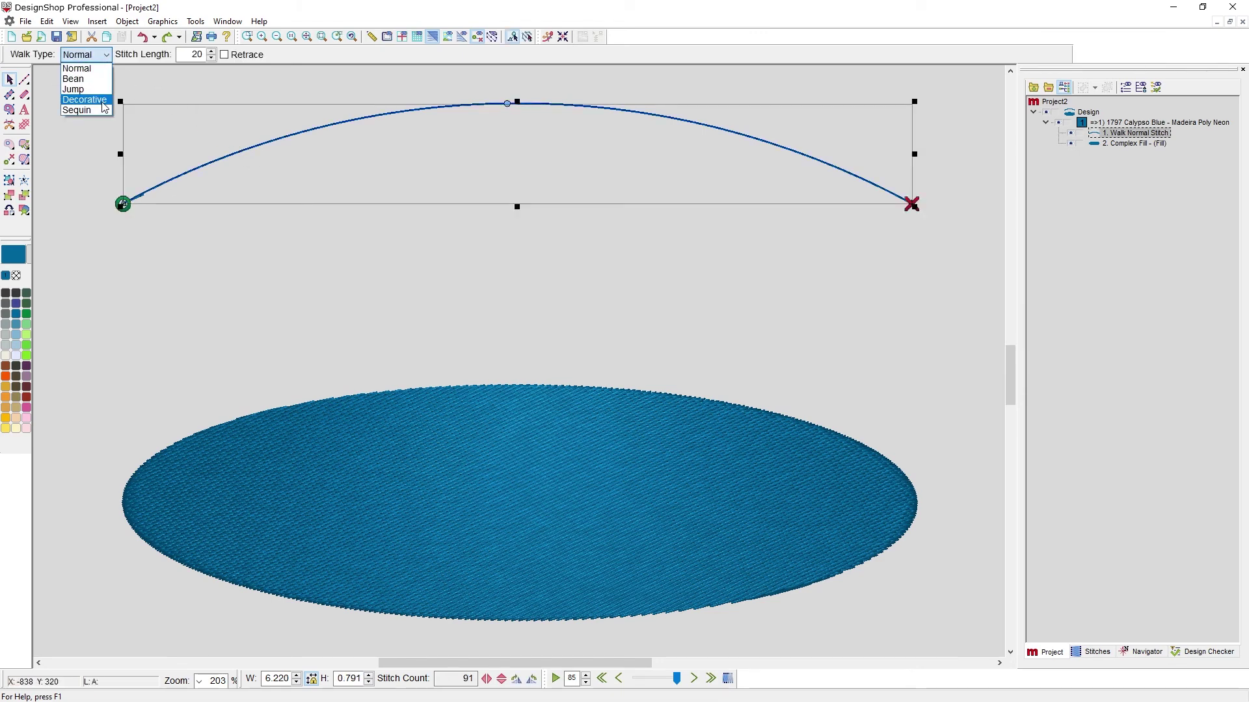
{"action": "left_click", "coordinate": [104, 97]}
Set the ellipse fill's stitch type to Decorative and deselect to view the pattern.
{"action": "left_click", "coordinate": [348, 442]}
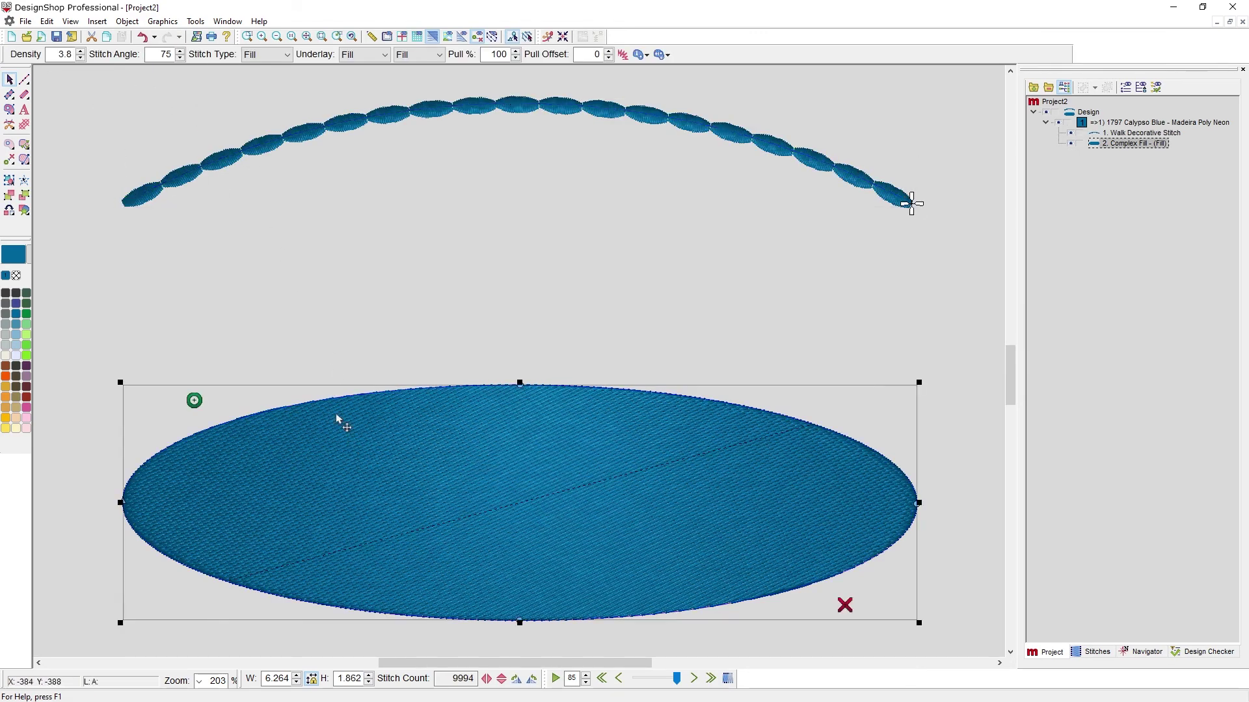
{"action": "left_click", "coordinate": [264, 57]}
{"action": "left_click", "coordinate": [272, 131]}
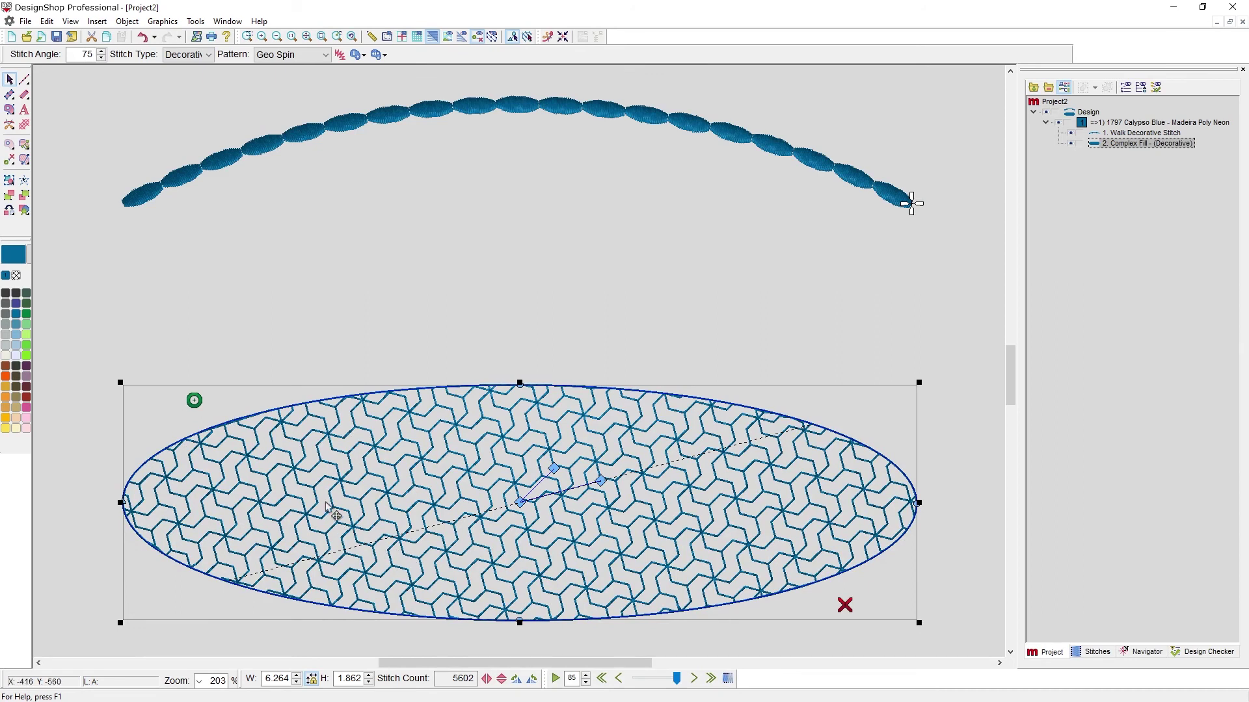
{"action": "left_click", "coordinate": [309, 323]}
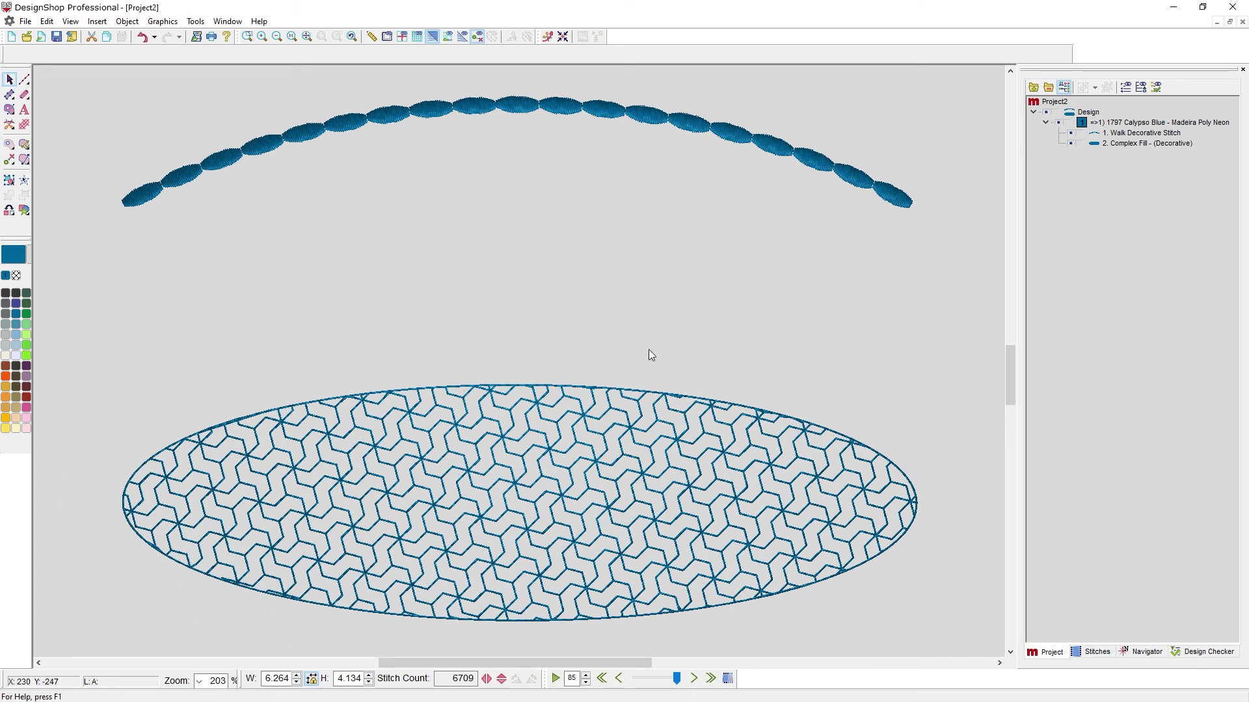
Turn the decorative bead arc into a sequin walk.
{"action": "left_click", "coordinate": [308, 138]}
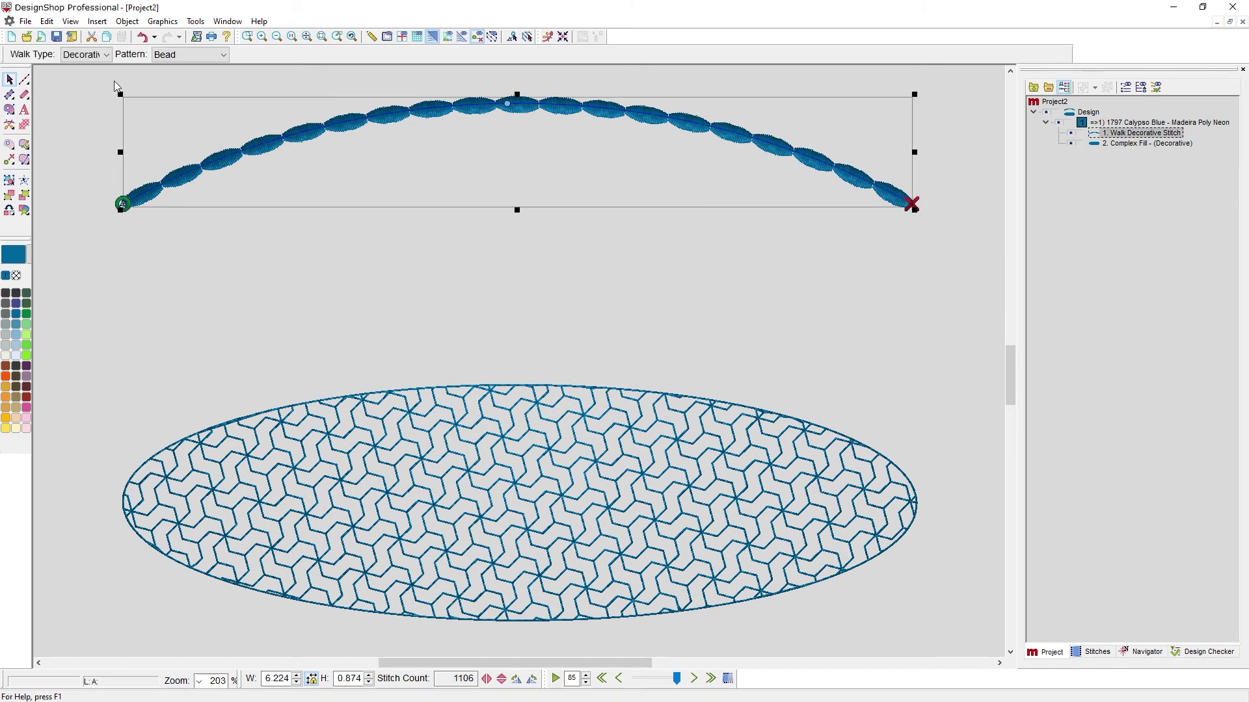
{"action": "left_click", "coordinate": [78, 56]}
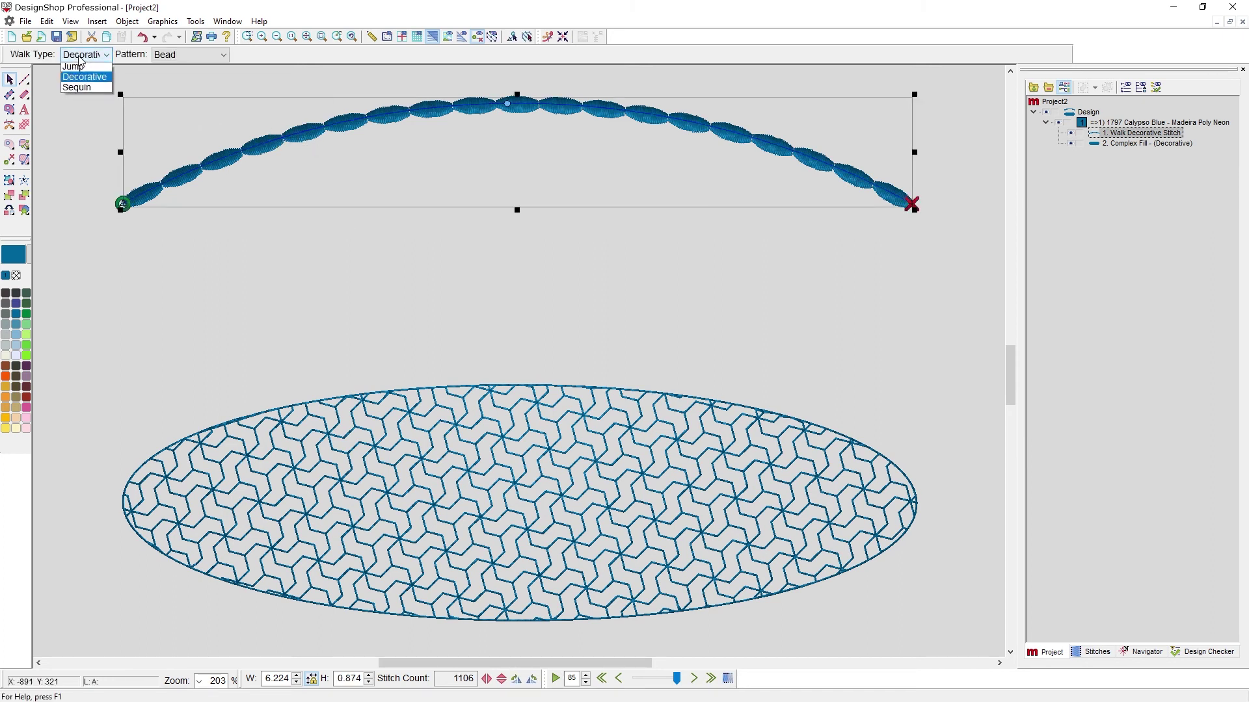
{"action": "left_click", "coordinate": [76, 110]}
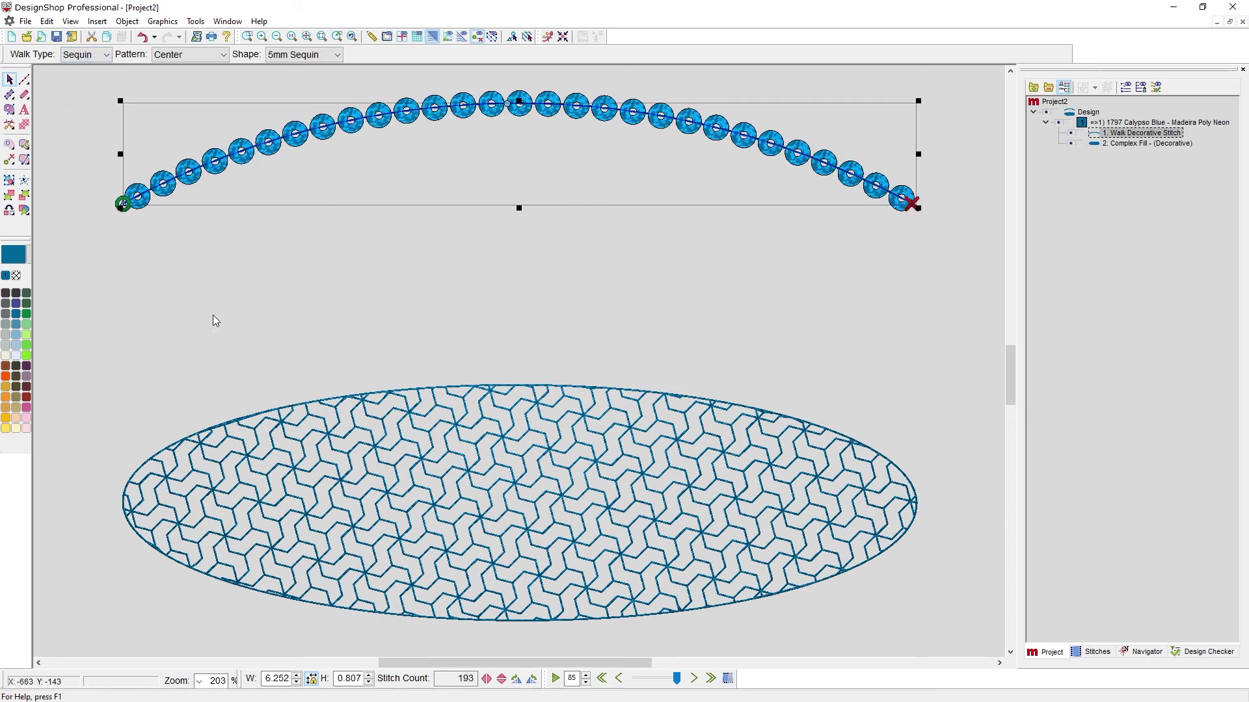
Change the ellipse fill's stitch type to Sequin and deselect it.
{"action": "left_click", "coordinate": [345, 459]}
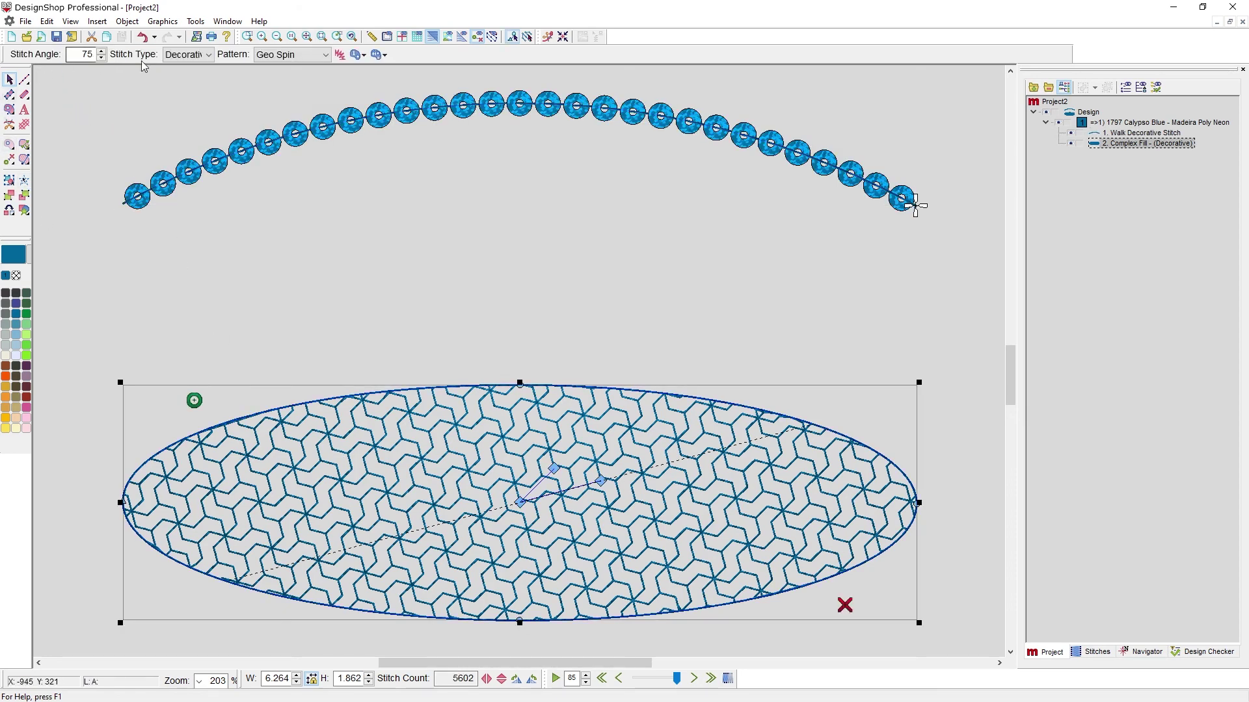
{"action": "left_click", "coordinate": [186, 54]}
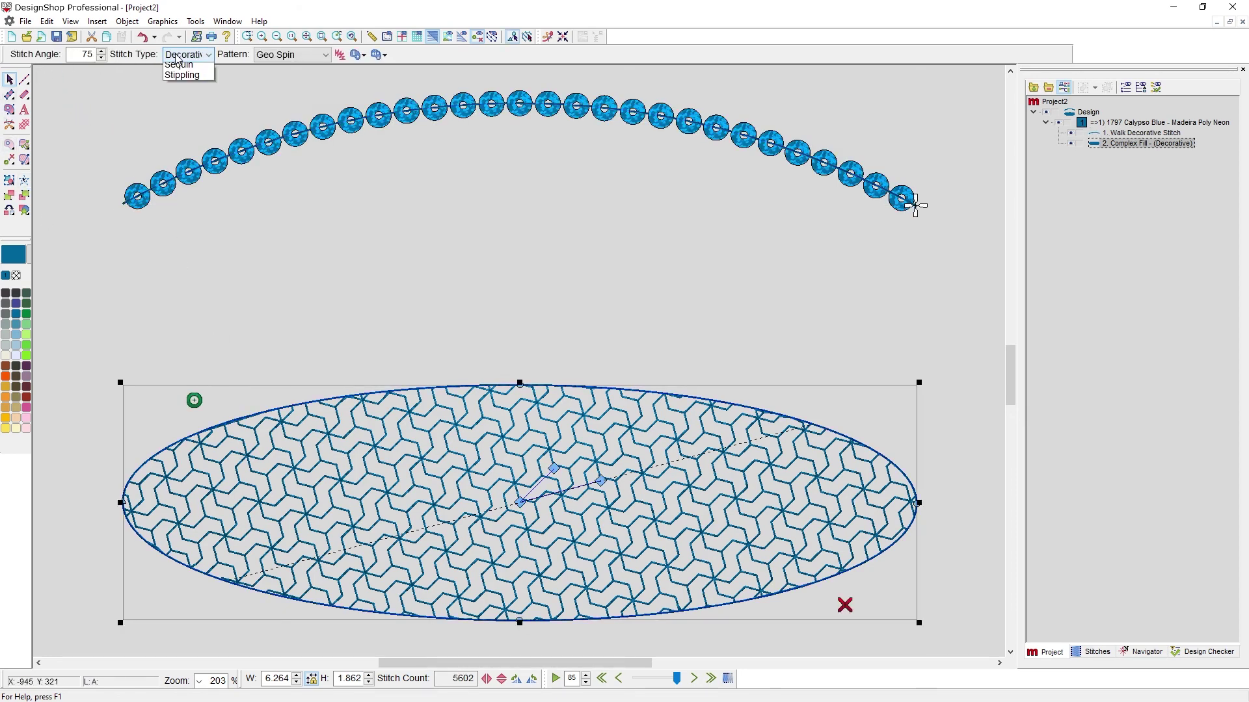
{"action": "left_click", "coordinate": [181, 141]}
{"action": "left_click", "coordinate": [445, 295]}
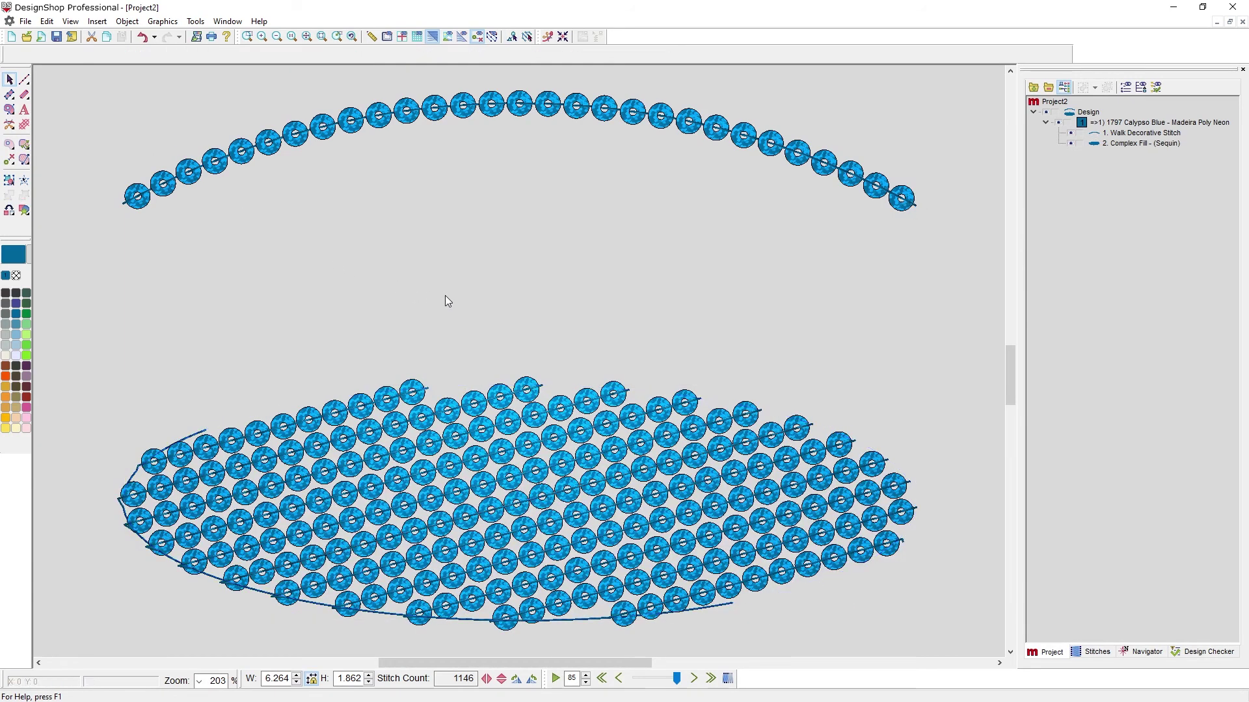
Select the sequin arc and delete it, leaving its walk type unchanged.
{"action": "left_click", "coordinate": [317, 138]}
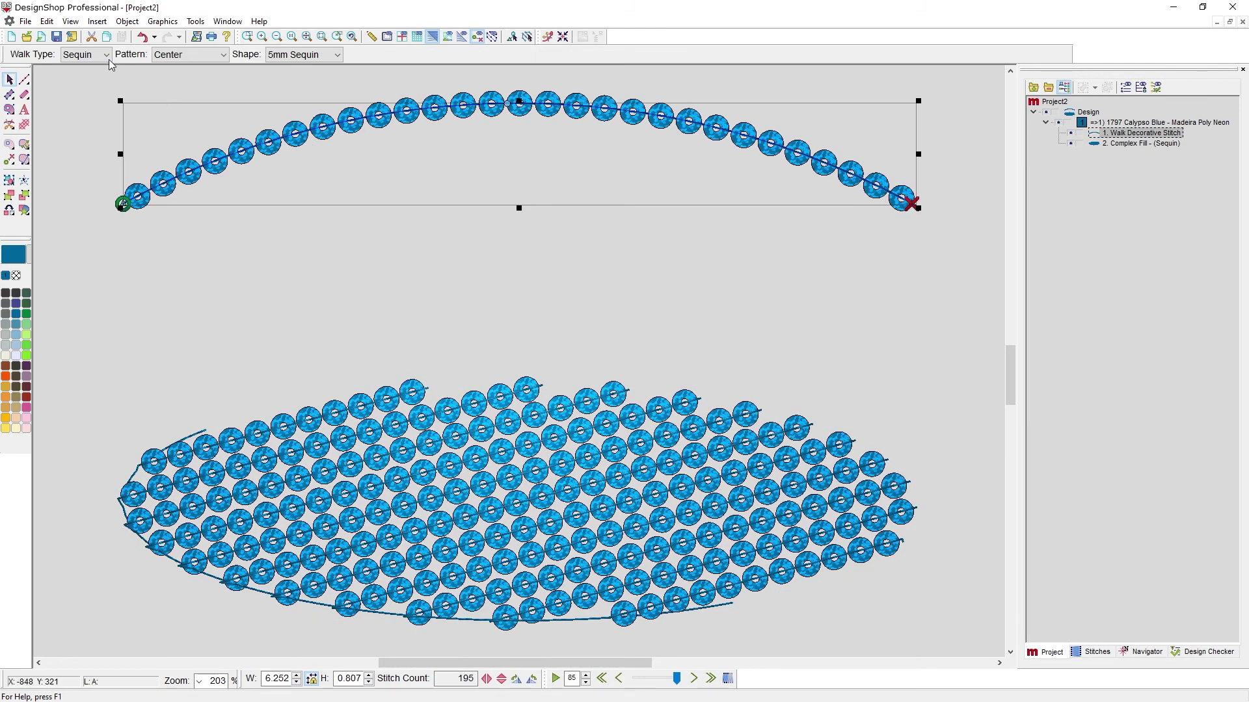
{"action": "left_click", "coordinate": [106, 54]}
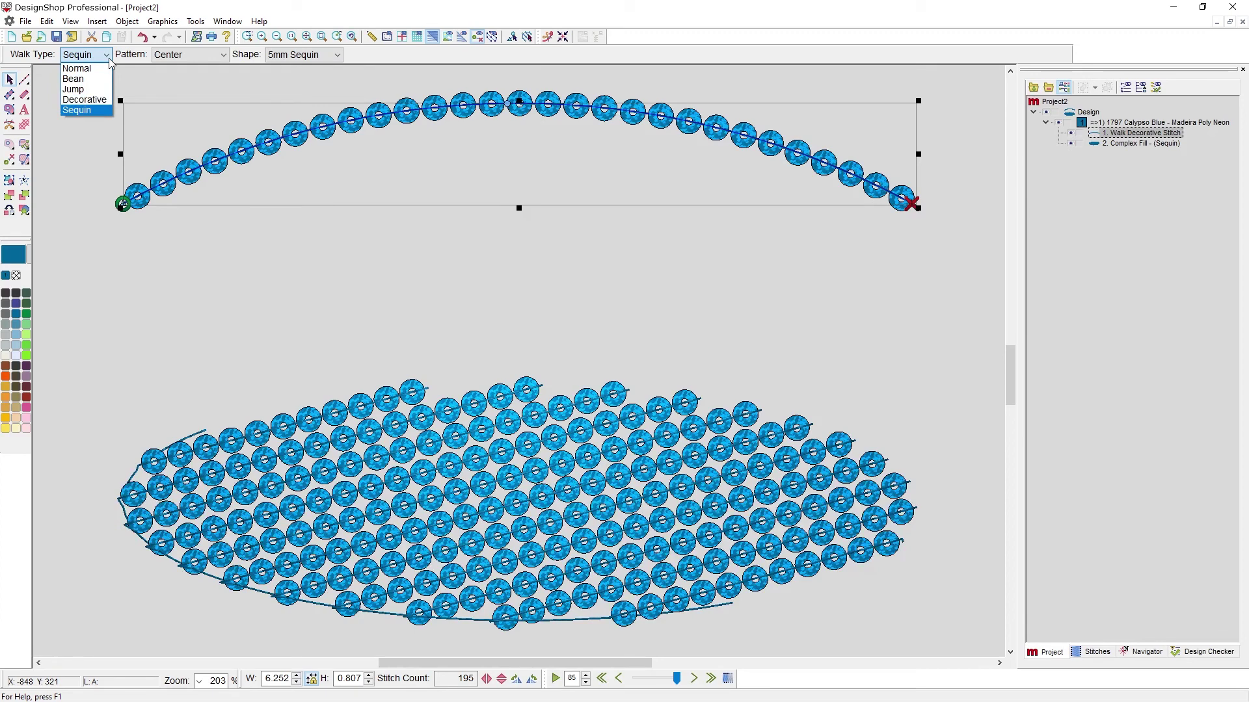
{"action": "left_click", "coordinate": [126, 67]}
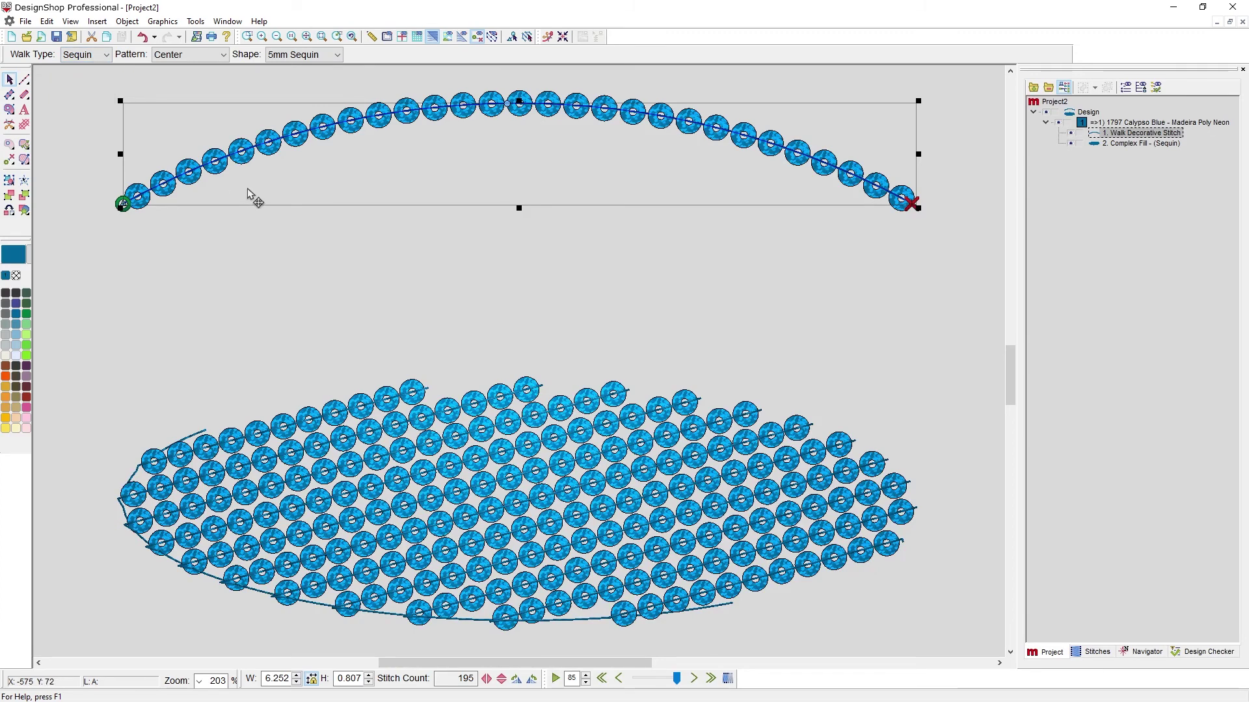
{"action": "key", "text": "Delete"}
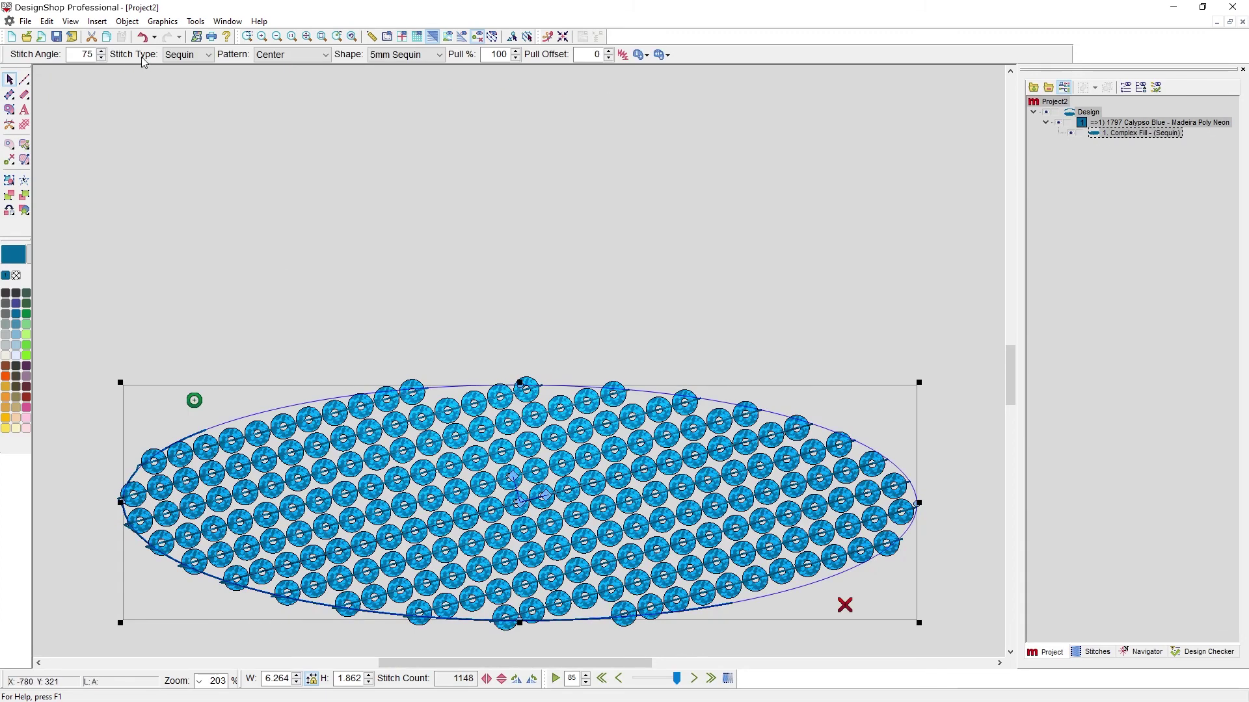
Switch the ellipse fill to Stippling and deselect it to view the stipple.
{"action": "left_click", "coordinate": [209, 55]}
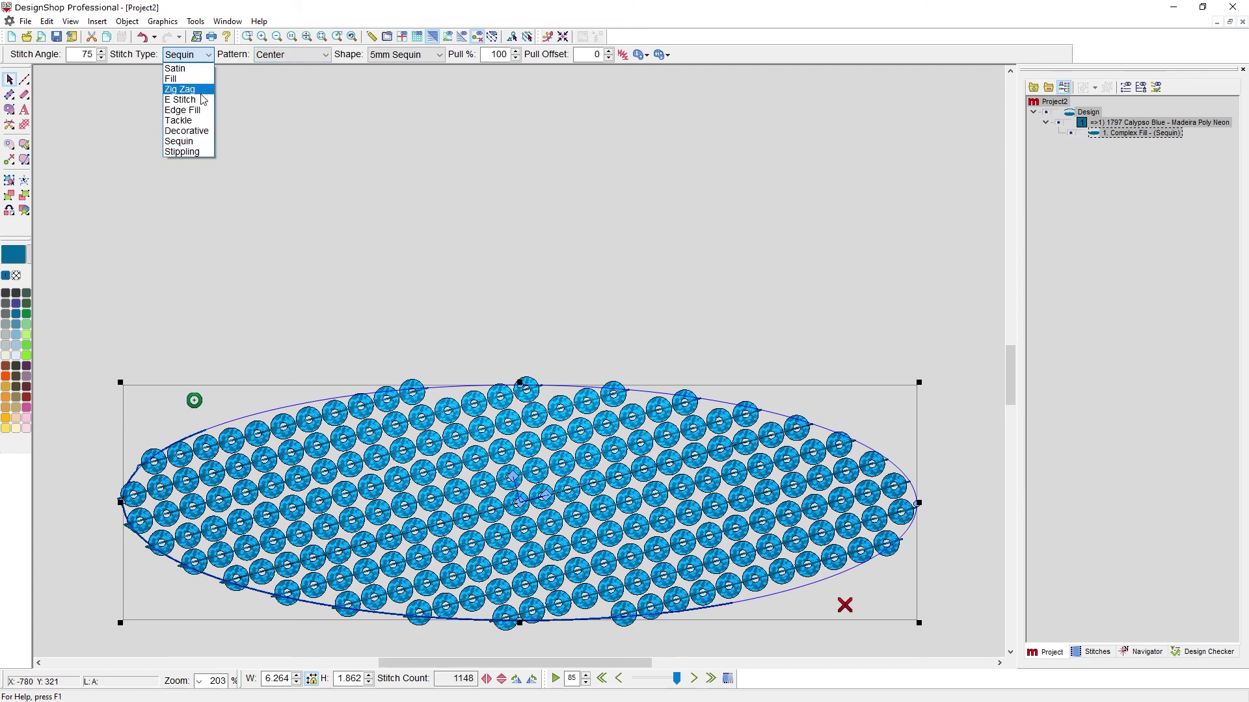
{"action": "left_click", "coordinate": [194, 154]}
{"action": "left_click", "coordinate": [429, 351]}
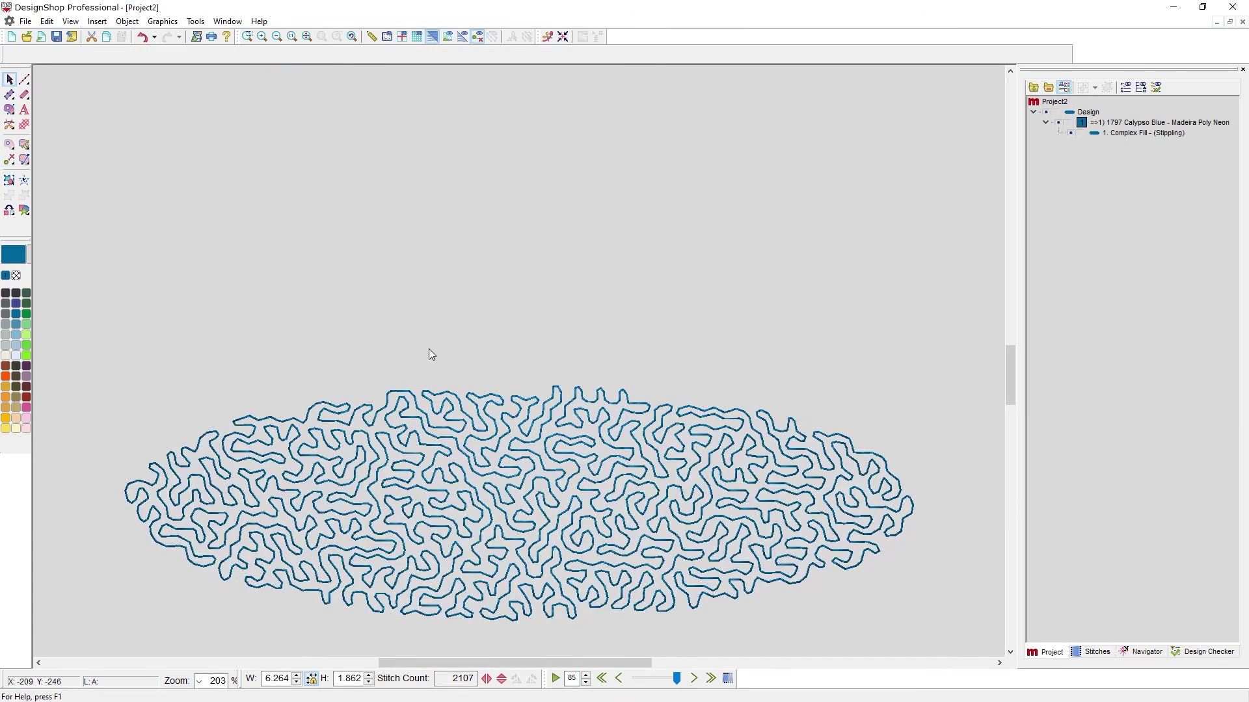